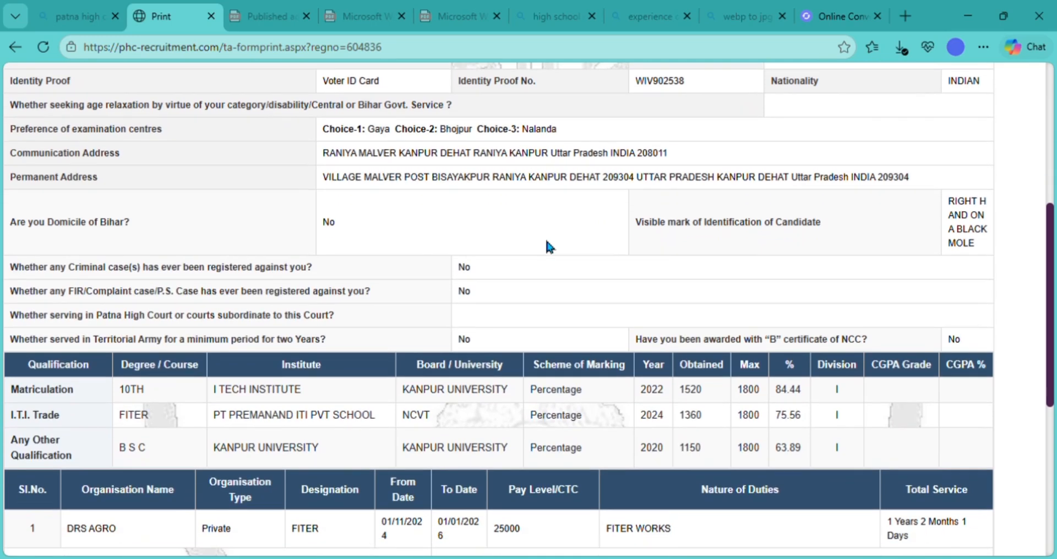
scroll(557, 252, "down", 2)
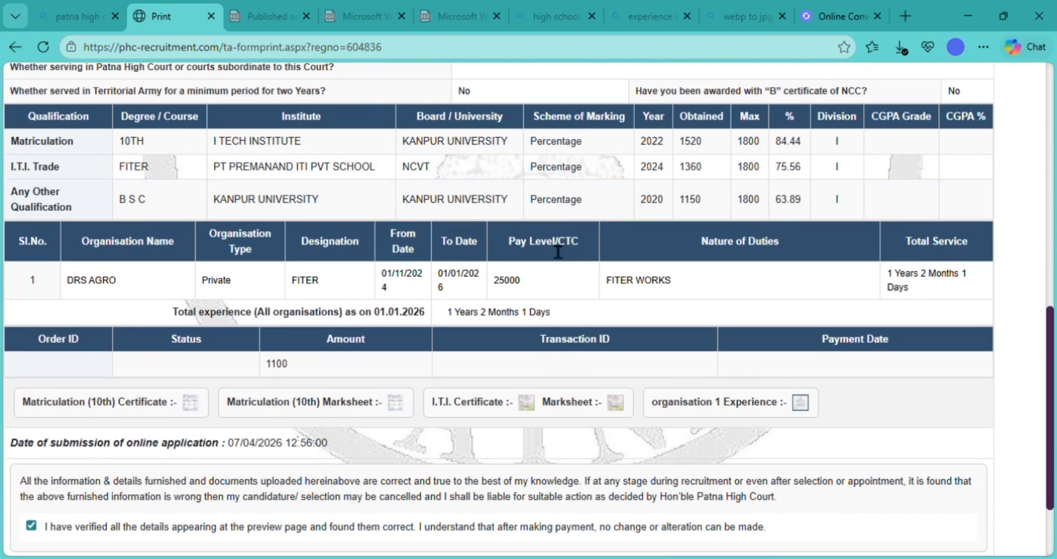
- Scroll the advertisement PDF from the important dates down to page 3's Age limit table
scroll(558, 252, "up", 1)
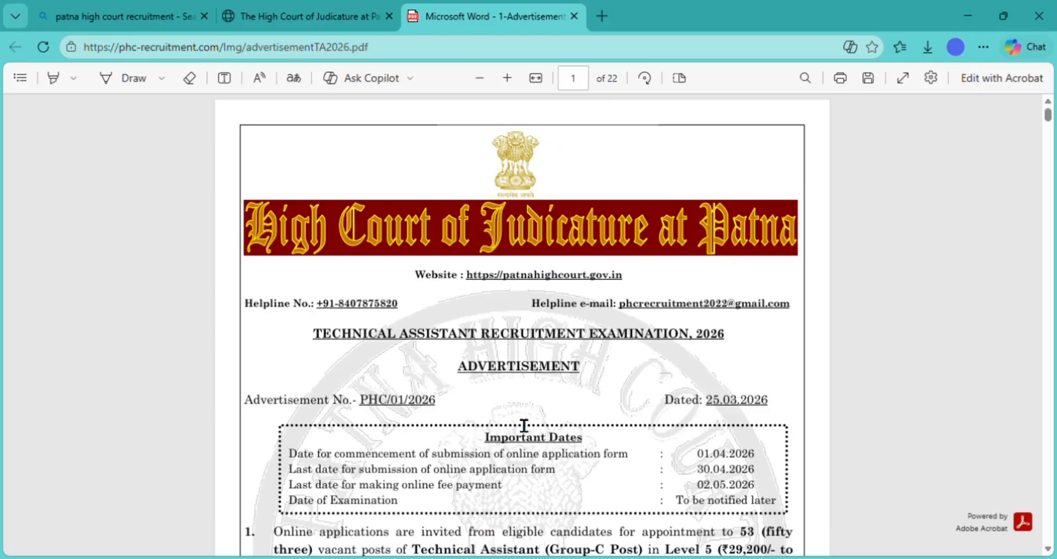
scroll(524, 426, "down", 2)
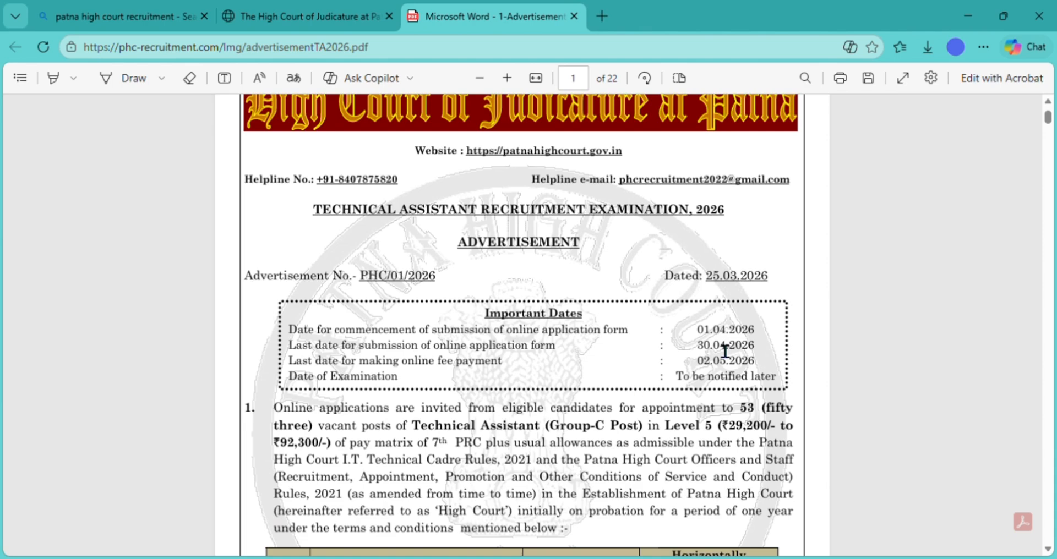
scroll(724, 351, "down", 3)
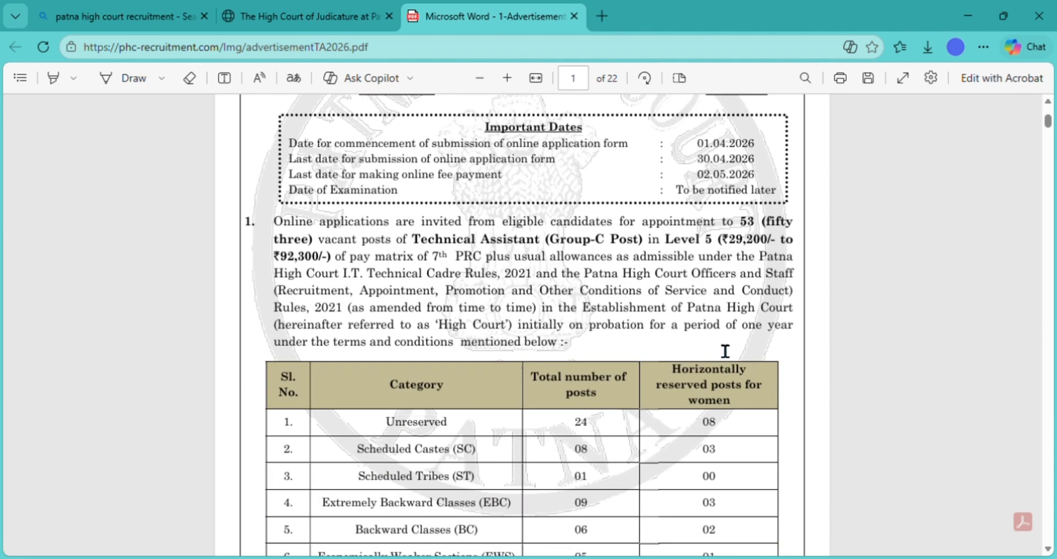
scroll(725, 351, "down", 2)
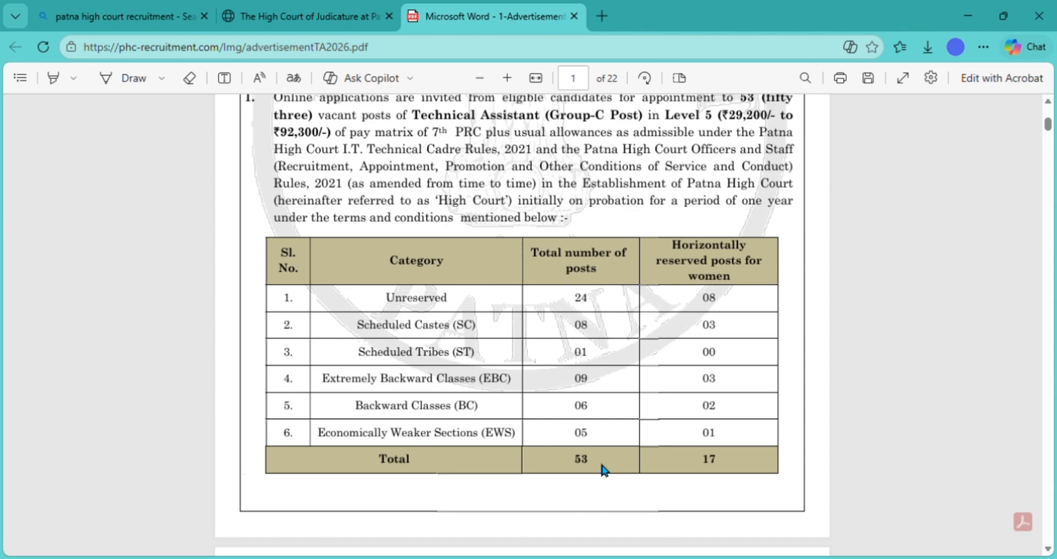
scroll(602, 466, "down", 6)
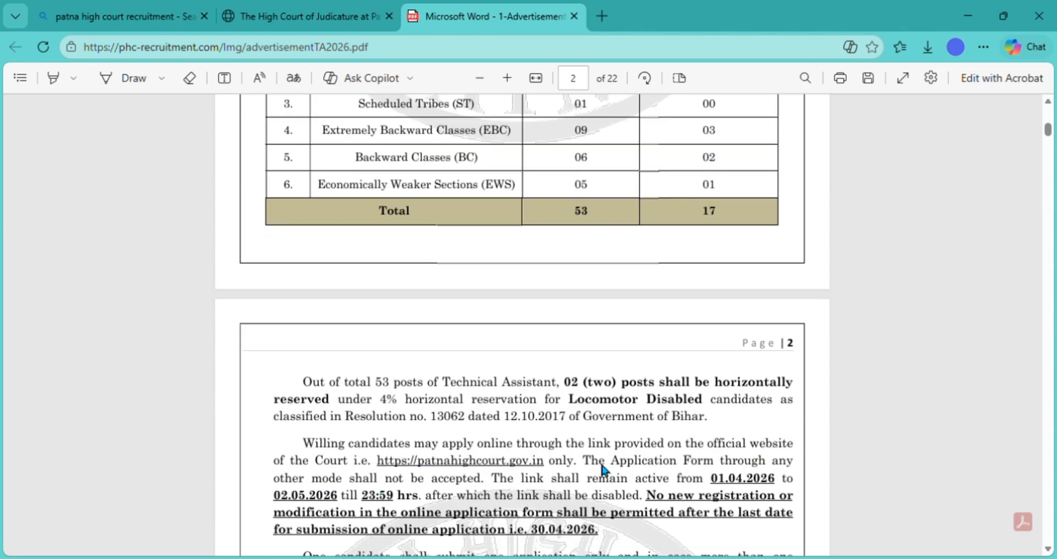
scroll(604, 469, "down", 6)
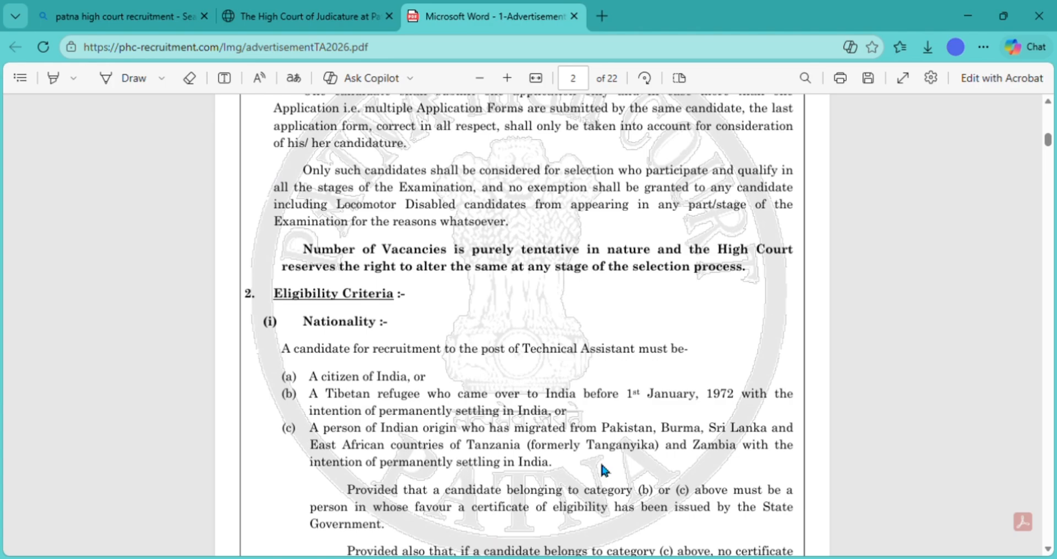
scroll(602, 466, "down", 5)
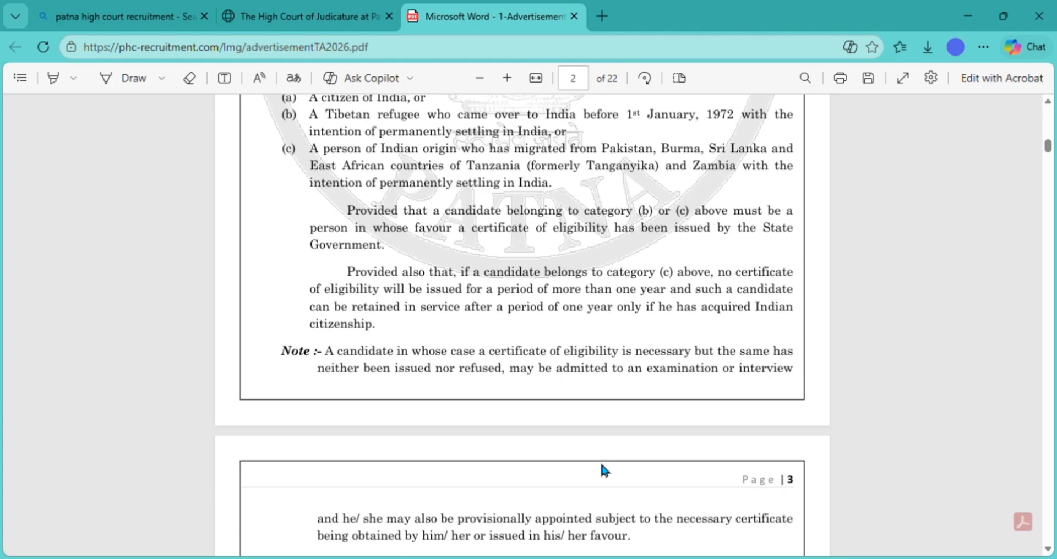
scroll(601, 466, "down", 6)
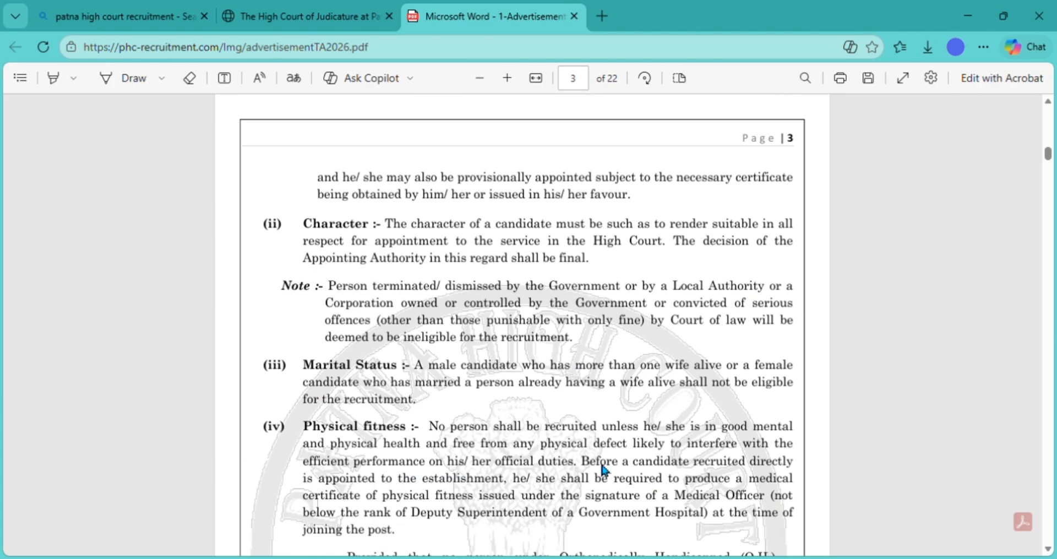
scroll(604, 469, "down", 13)
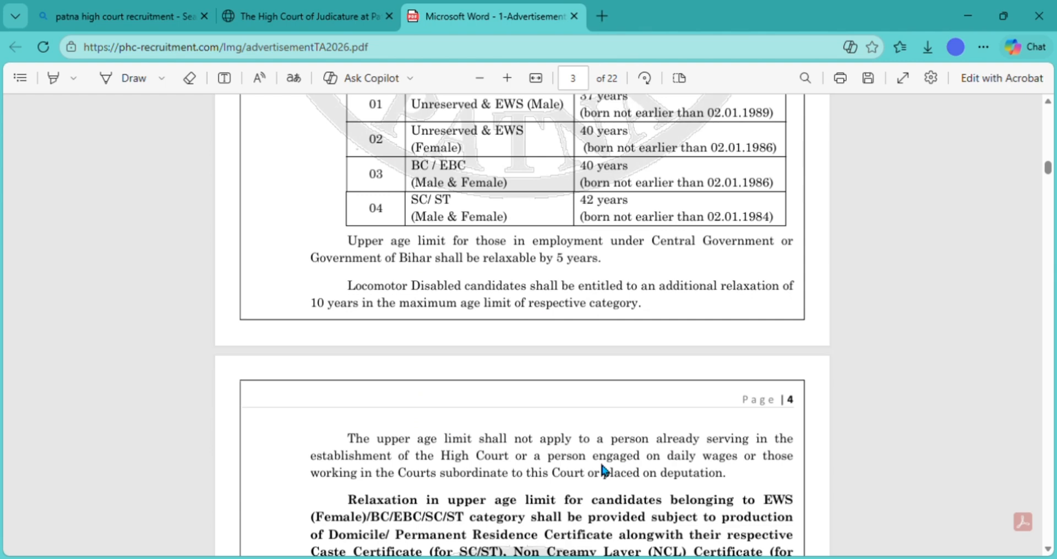
scroll(604, 470, "up", 3)
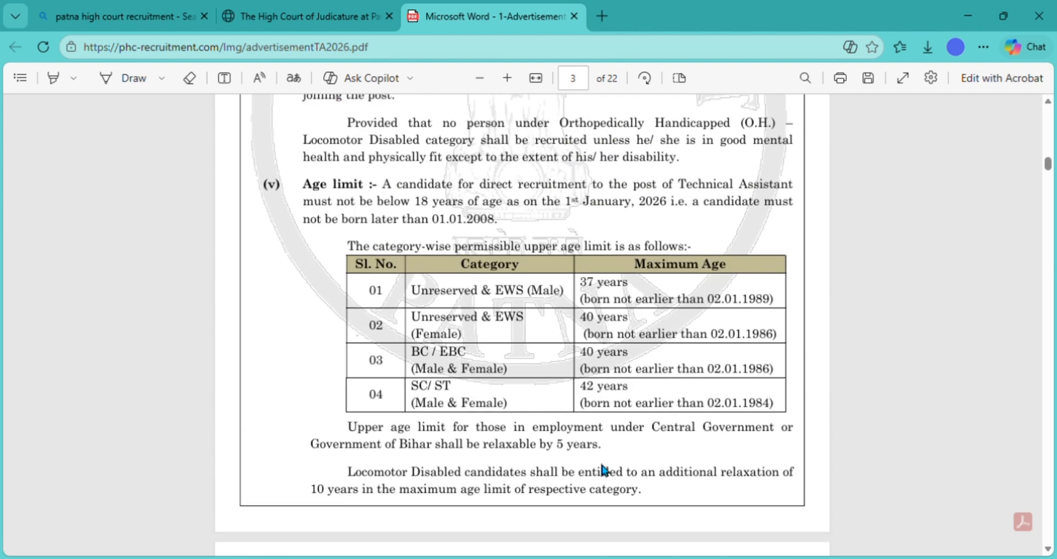
scroll(604, 471, "up", 2)
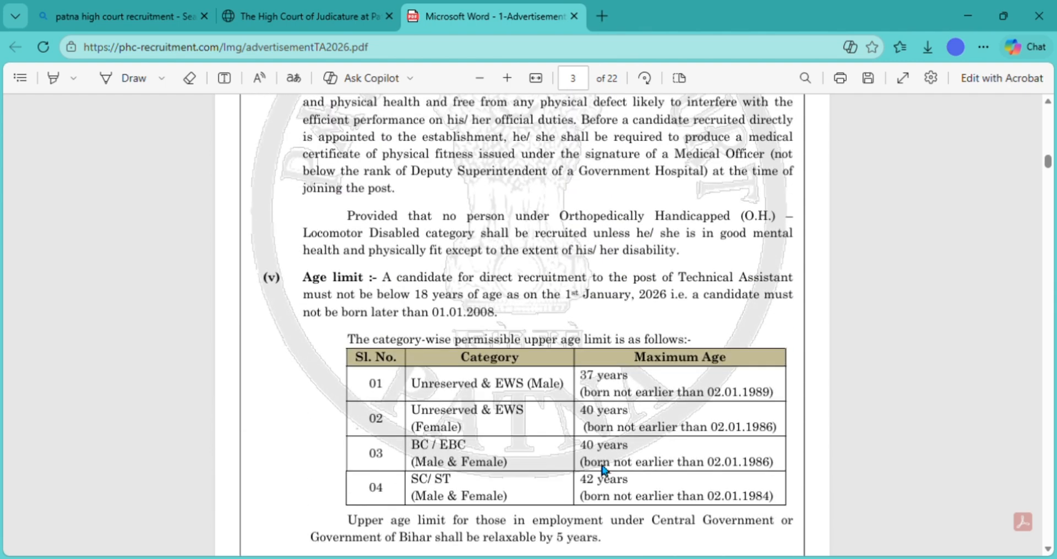
- Highlight the Age limit rule, Minimum Qualification heading and Technical Assistant table row
triple_click(336, 295)
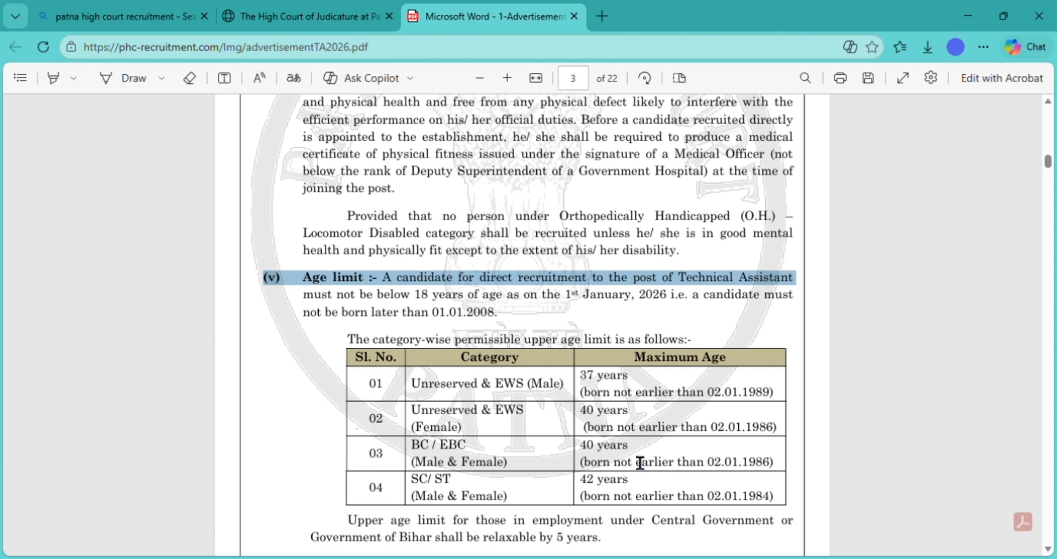
scroll(641, 468, "down", 10)
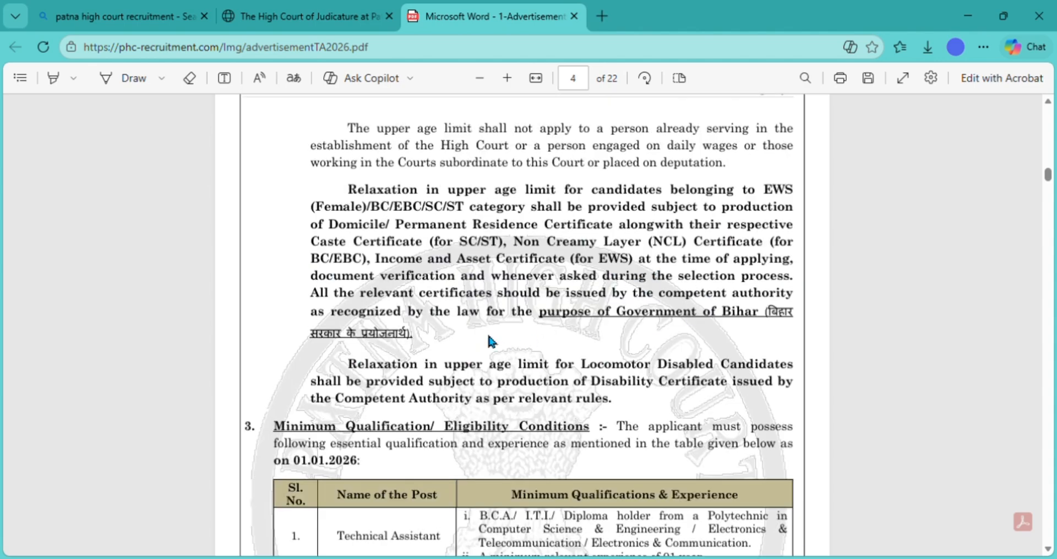
scroll(596, 337, "down", 5)
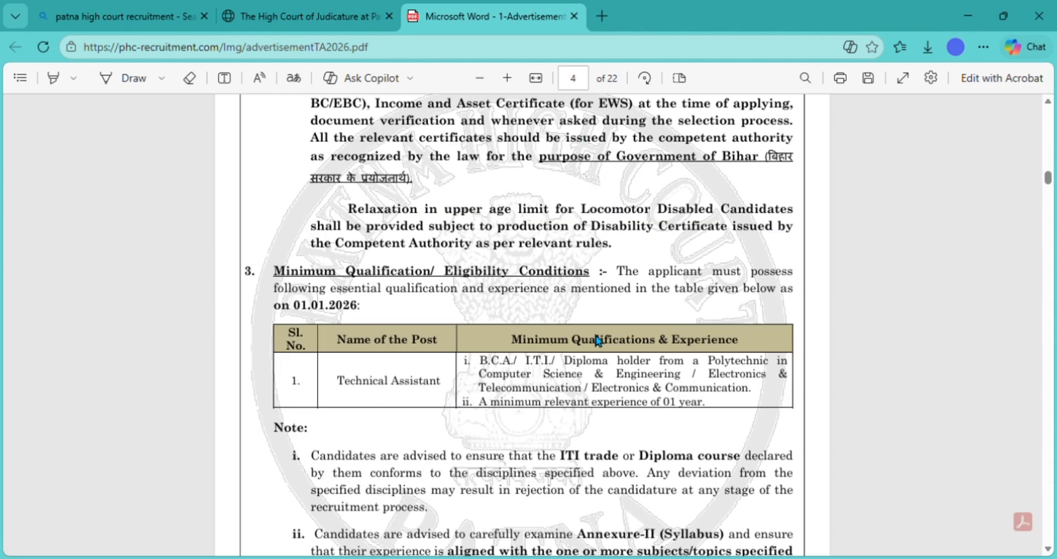
triple_click(324, 163)
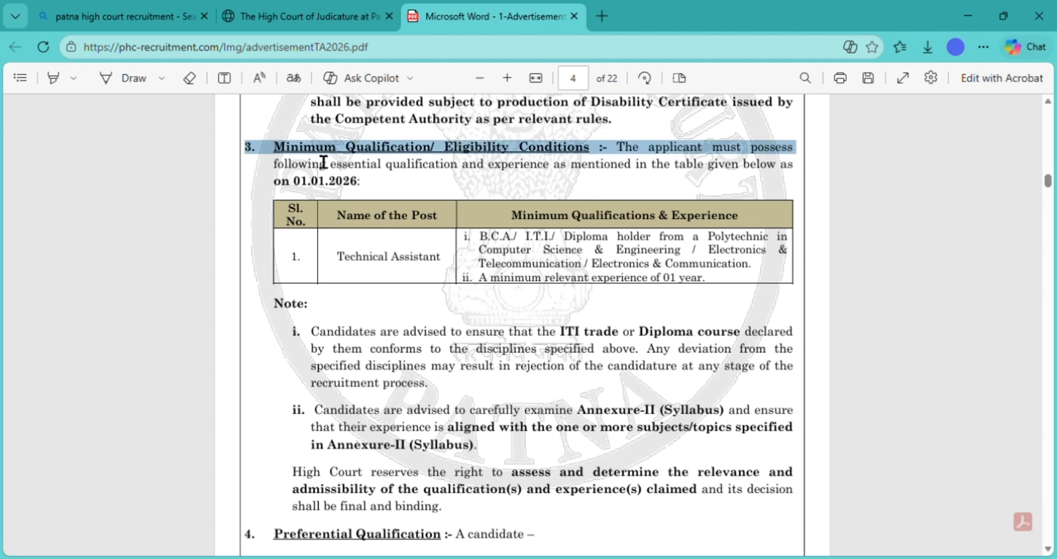
triple_click(355, 265)
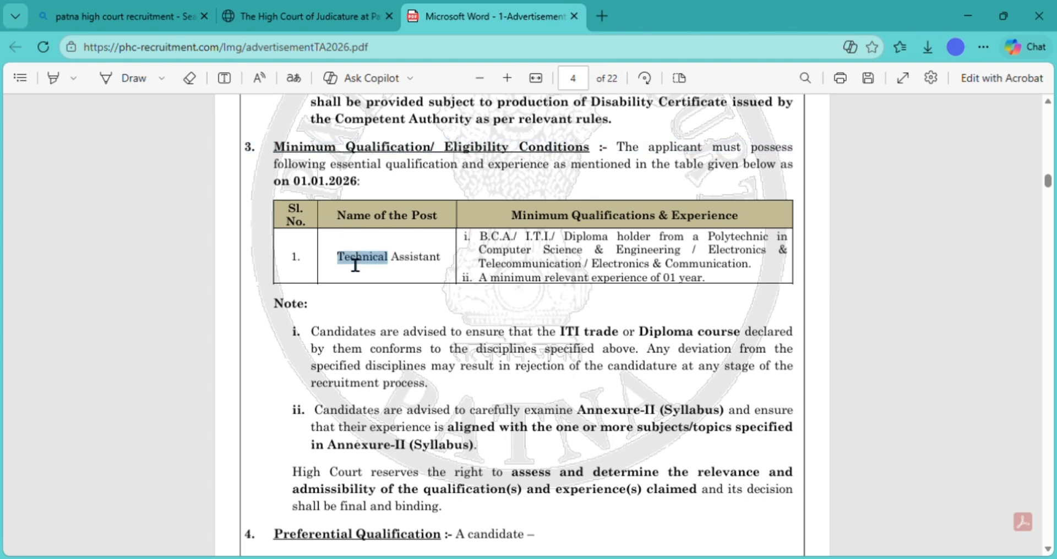
left_click(621, 254)
- Highlight the Computer Science, Electronics & Communication qualification lines and one-year experience requirement
triple_click(622, 255)
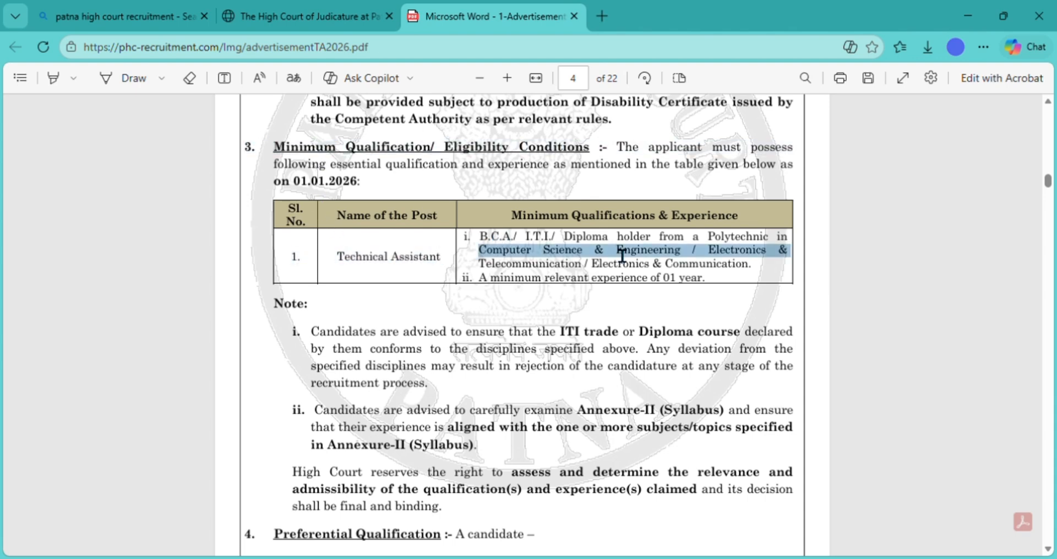
left_click(534, 243)
triple_click(534, 242)
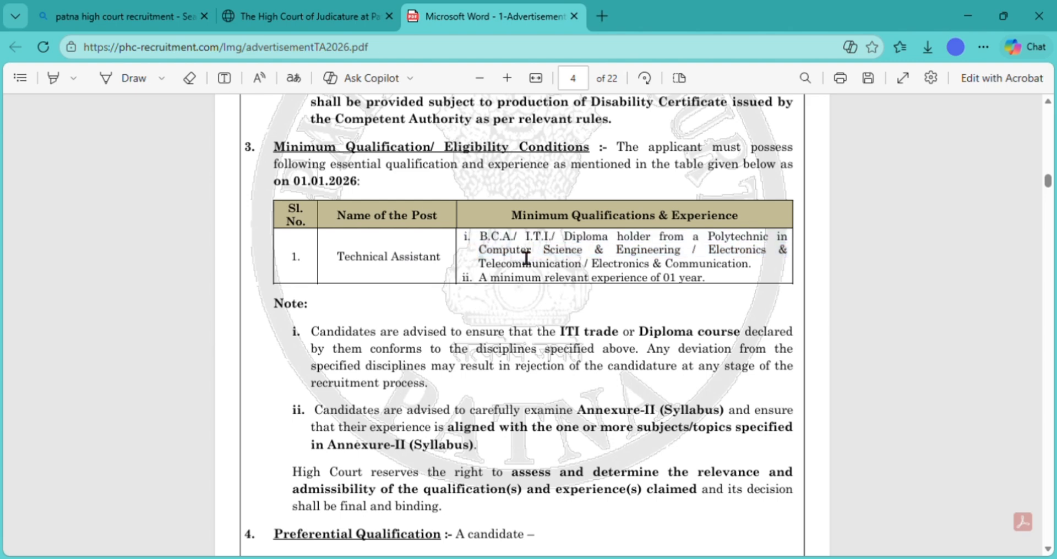
triple_click(526, 257)
triple_click(509, 266)
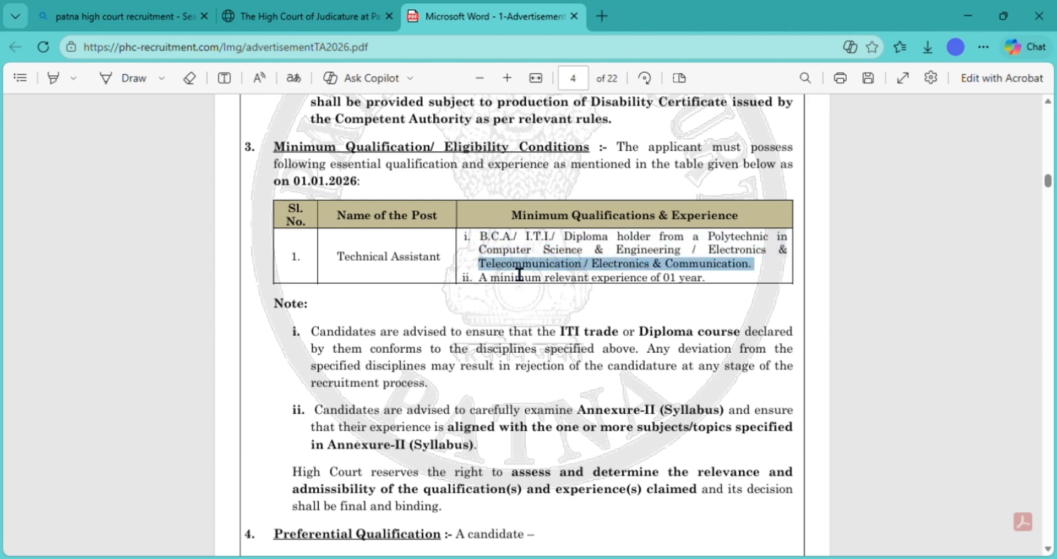
triple_click(499, 279)
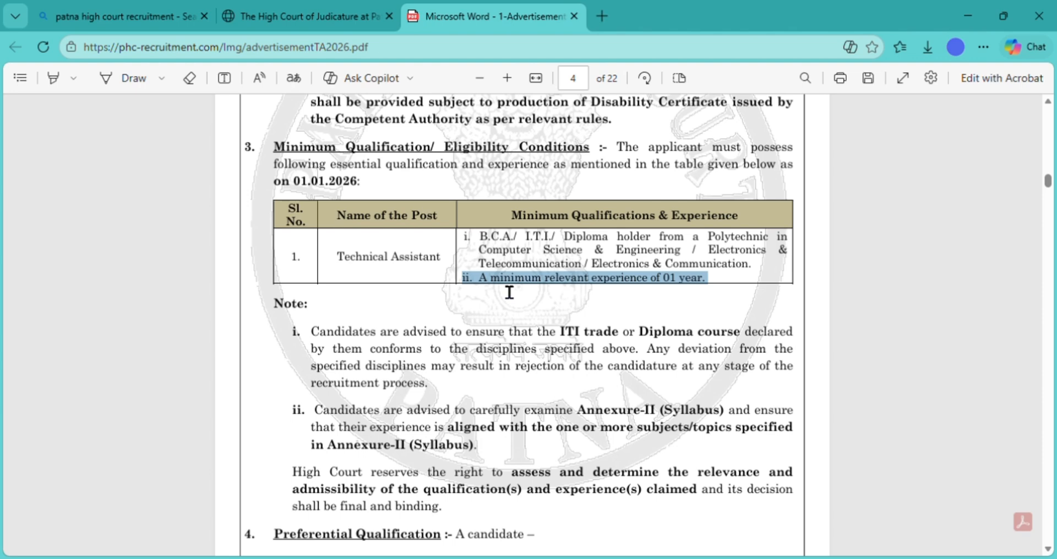
left_click(478, 319)
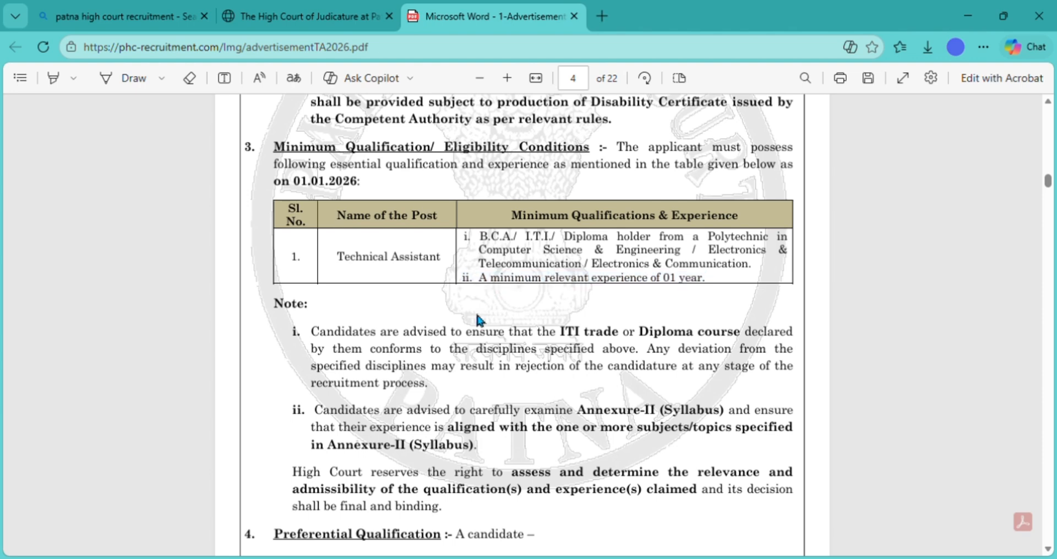
scroll(479, 320, "down", 1)
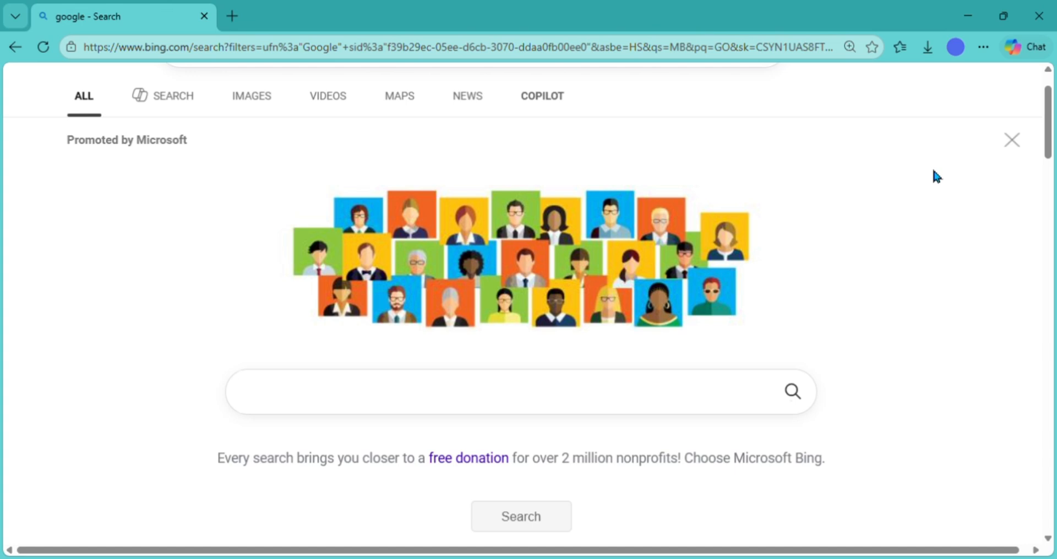
- Search Bing for 'patna high court recruitment' and open the Recruitments-Patna High Court result
left_click(517, 404)
type("PATNA HI")
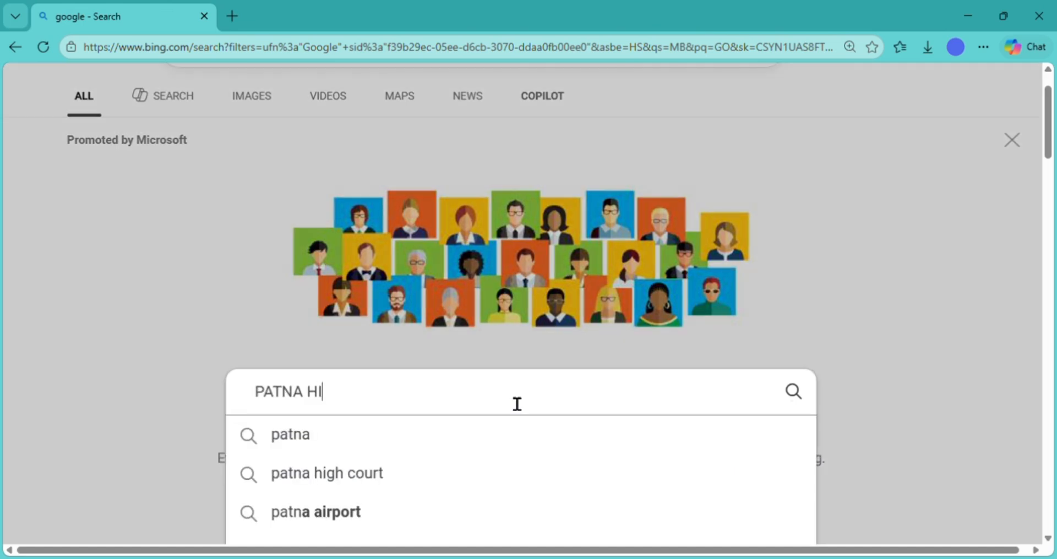
type("NGH")
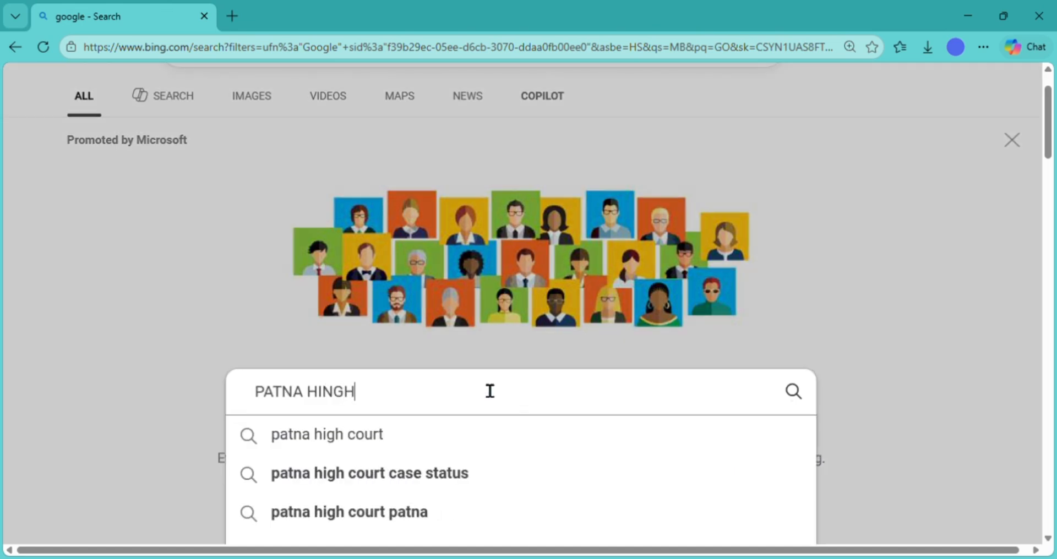
key("Down")
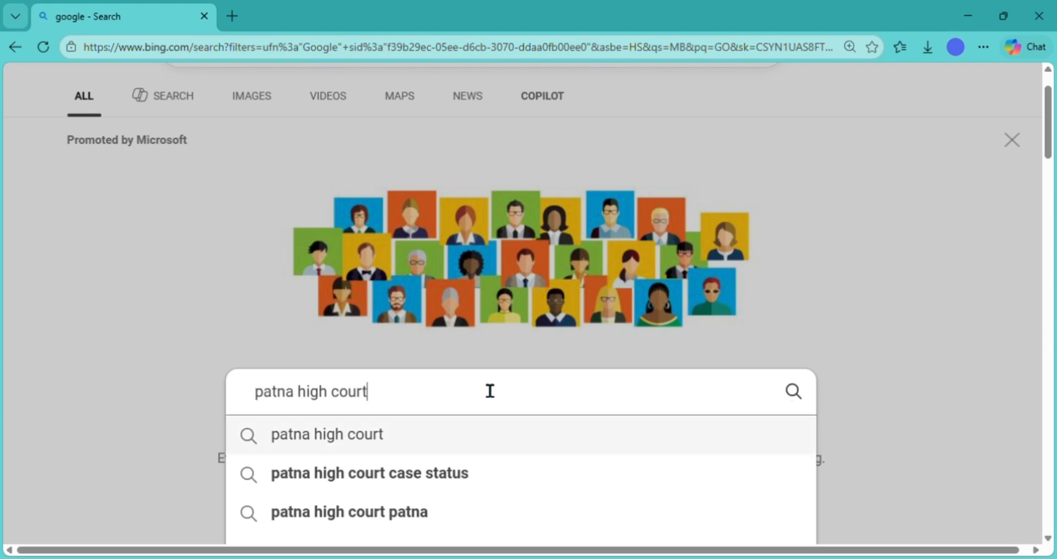
type("RE")
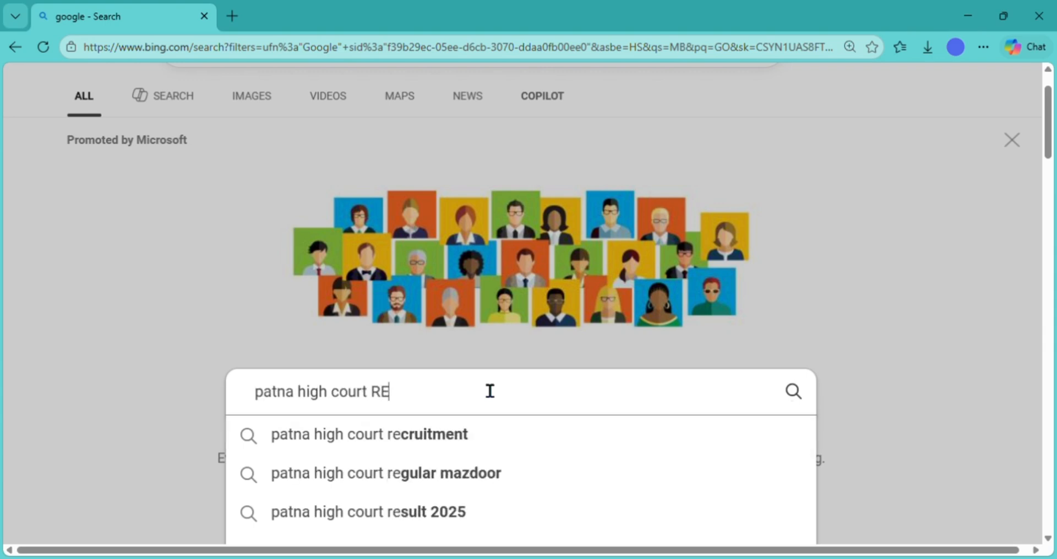
key("Down")
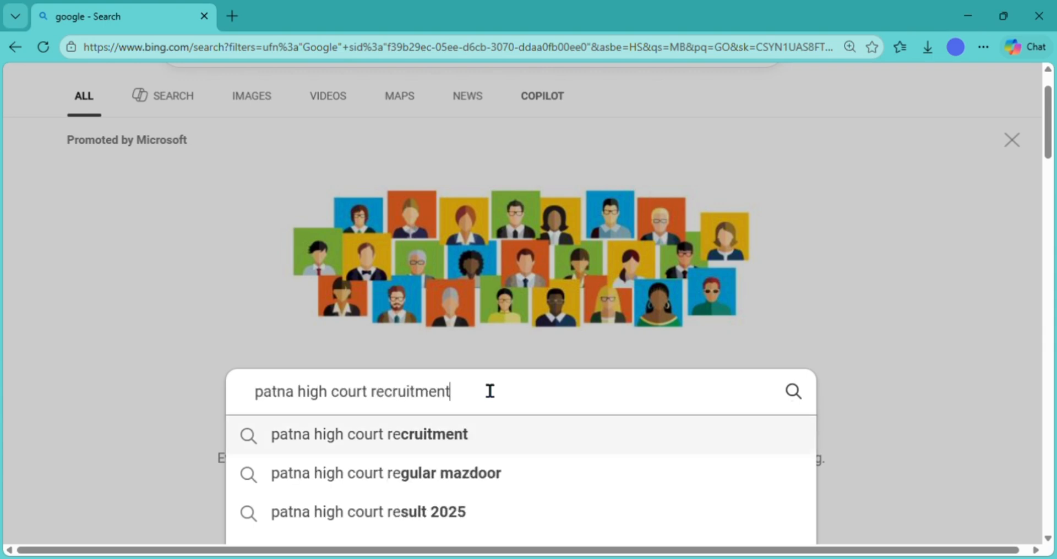
key("Return")
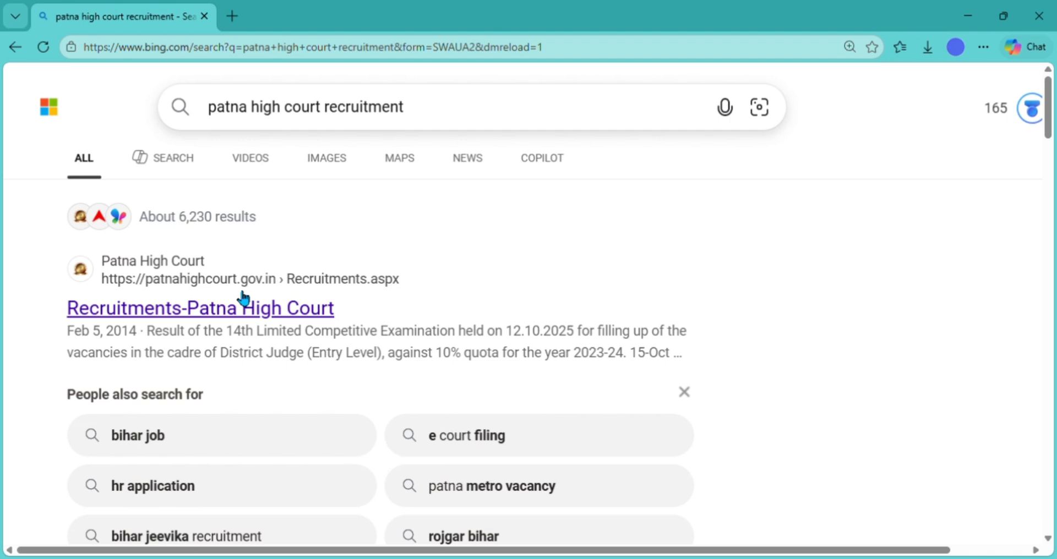
left_click(235, 309)
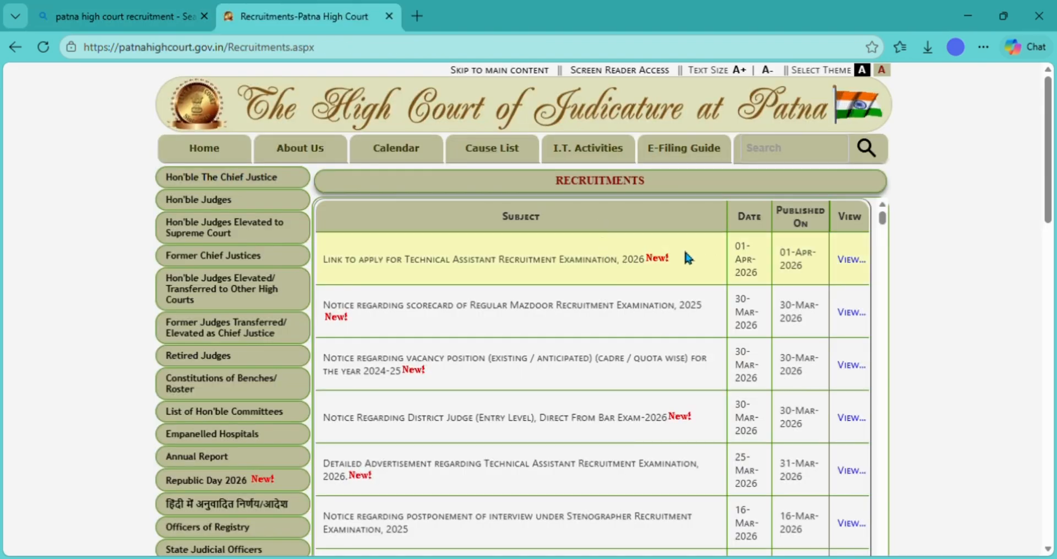
- Open the Technical Assistant application site and its detailed advertisement PDF
left_click(857, 259)
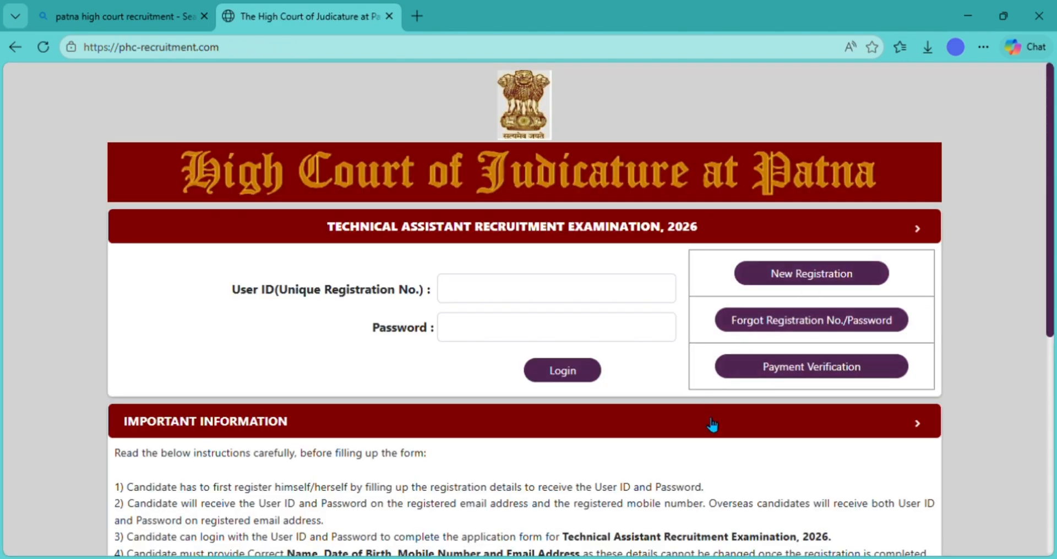
scroll(712, 424, "down", 3)
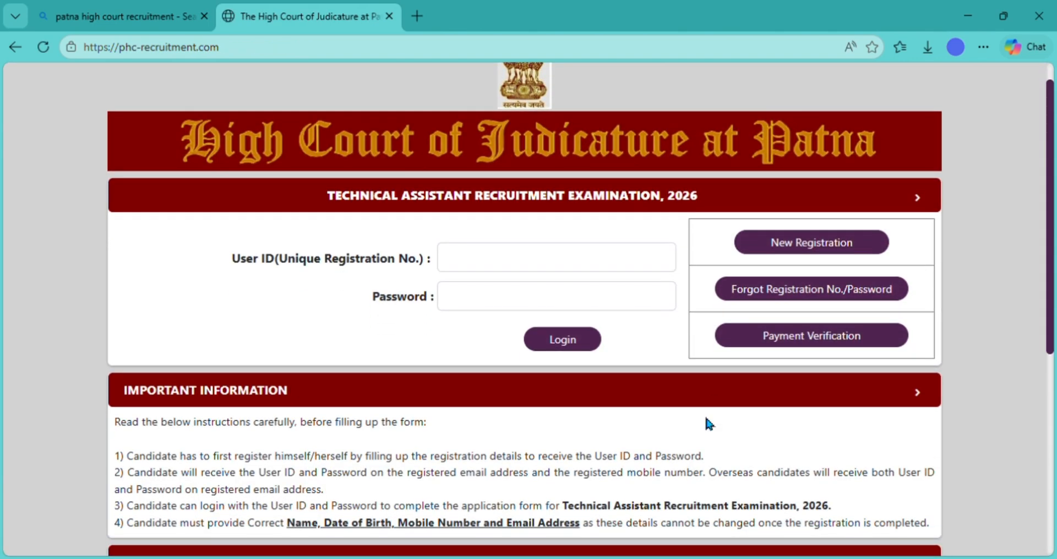
scroll(712, 423, "down", 1)
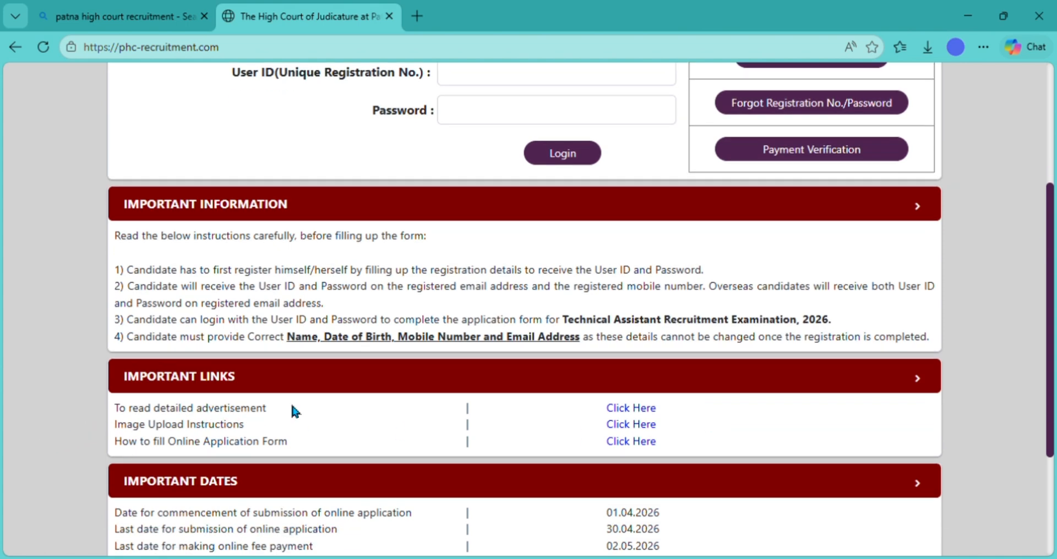
left_click(644, 408)
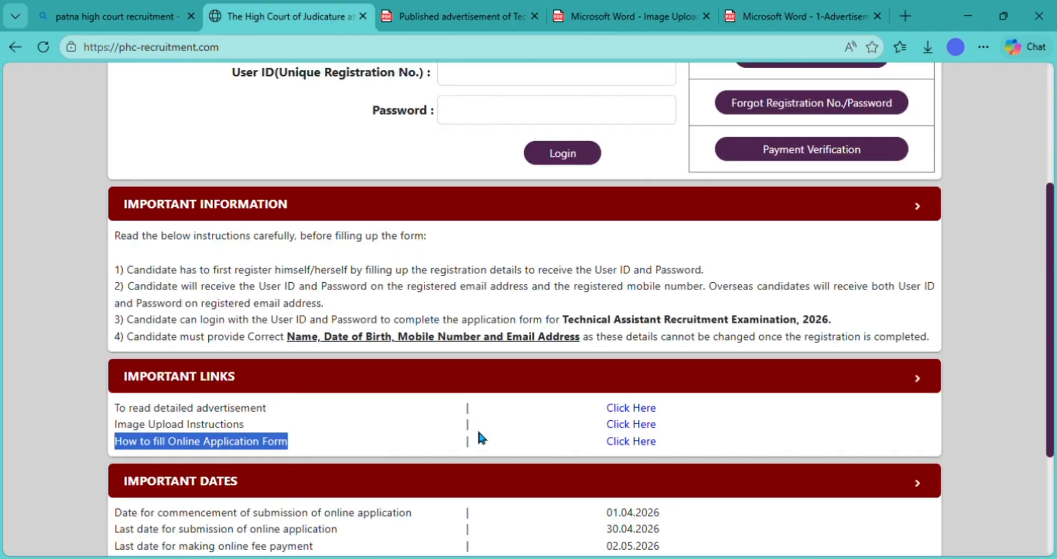
- Review the Important Dates: application start, last submission, last fee payment and exam date
scroll(479, 432, "down", 3)
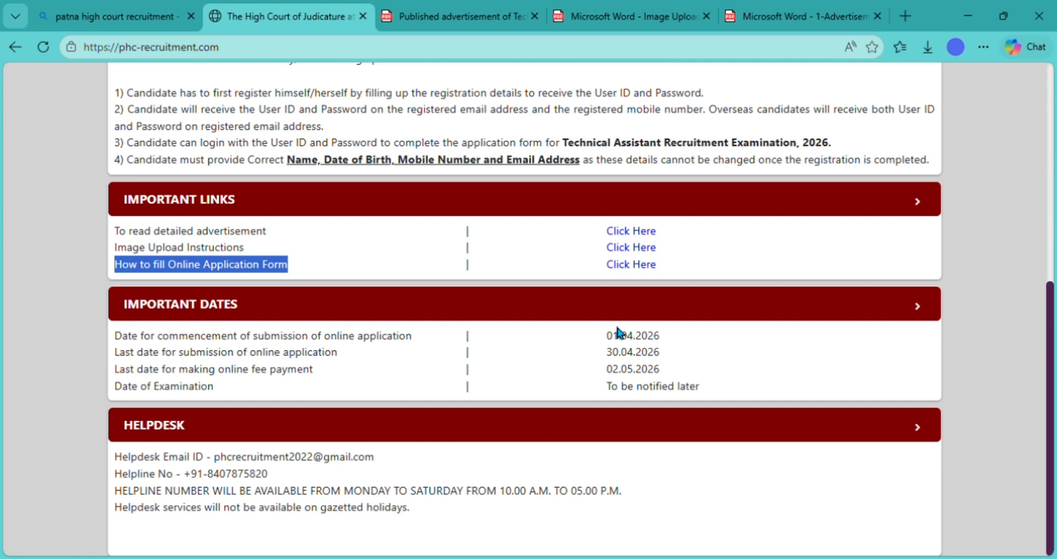
double_click(632, 336)
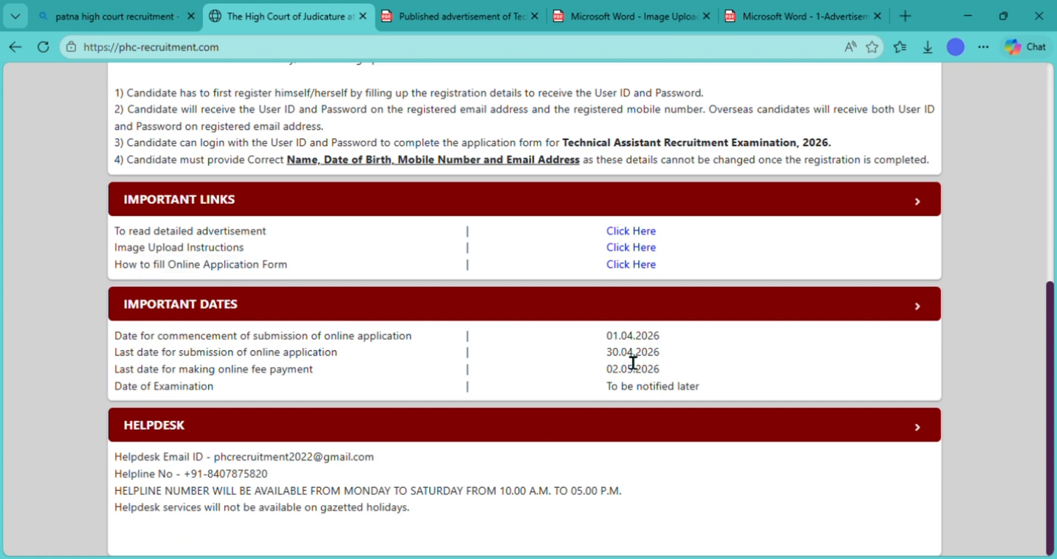
double_click(629, 354)
double_click(628, 370)
triple_click(625, 393)
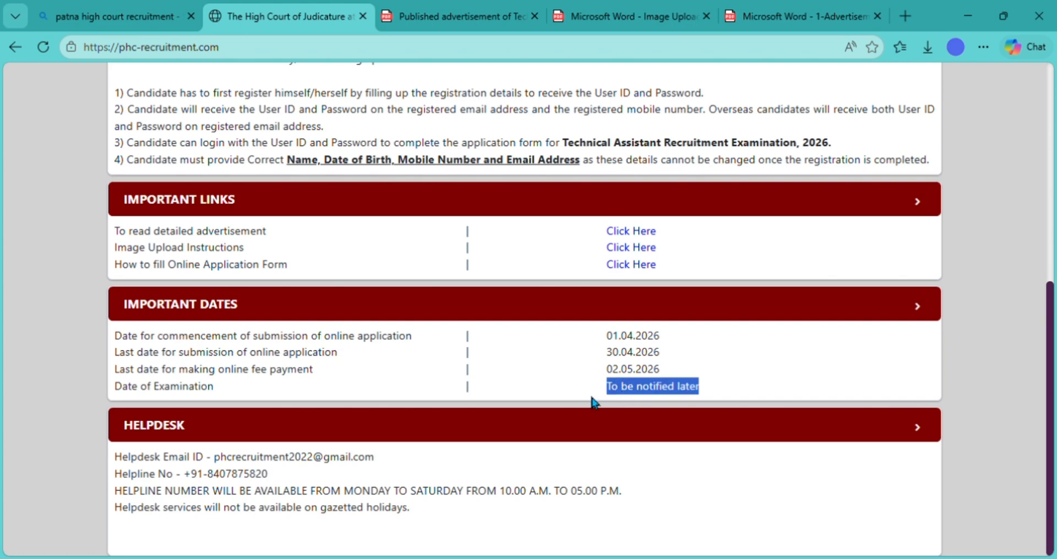
left_click(532, 394)
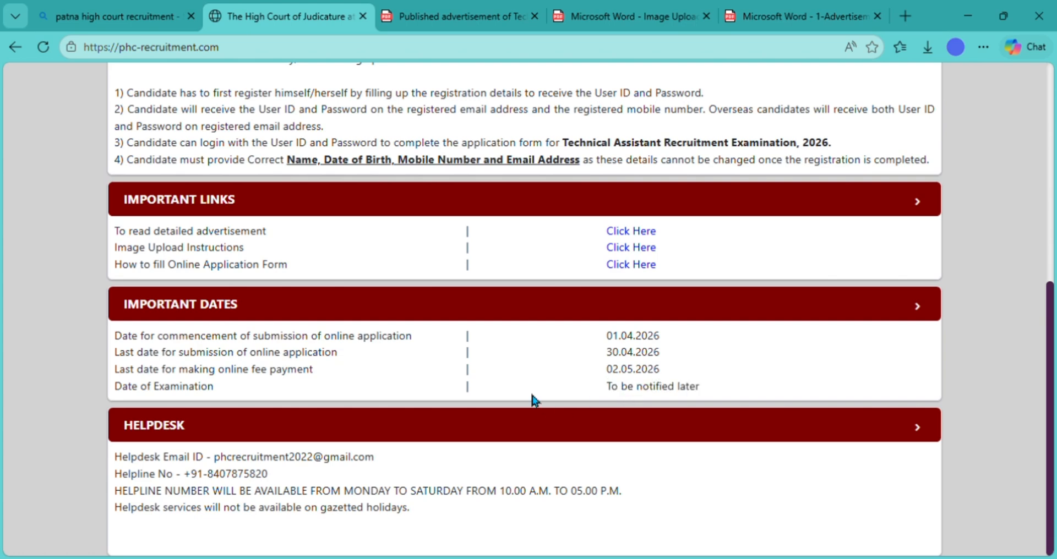
scroll(532, 401, "up", 8)
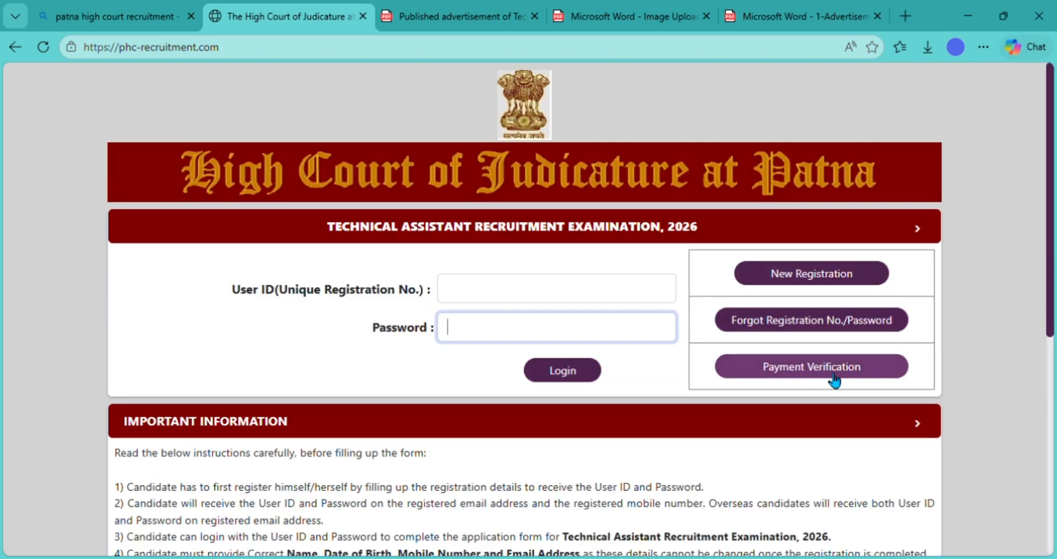
- Begin a New Registration with the candidate's name, name-change answer and parents' names
left_click(805, 274)
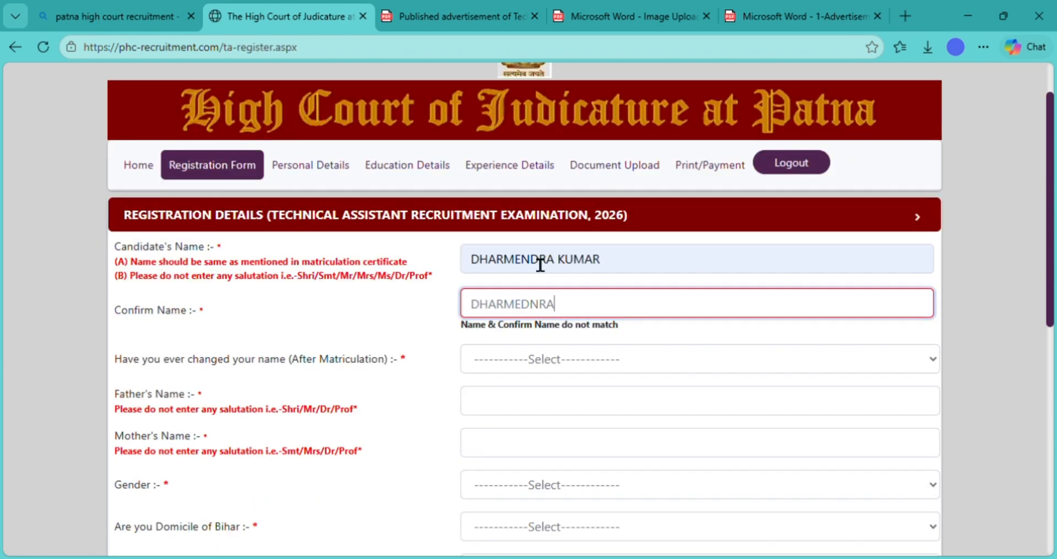
type("KUMAR")
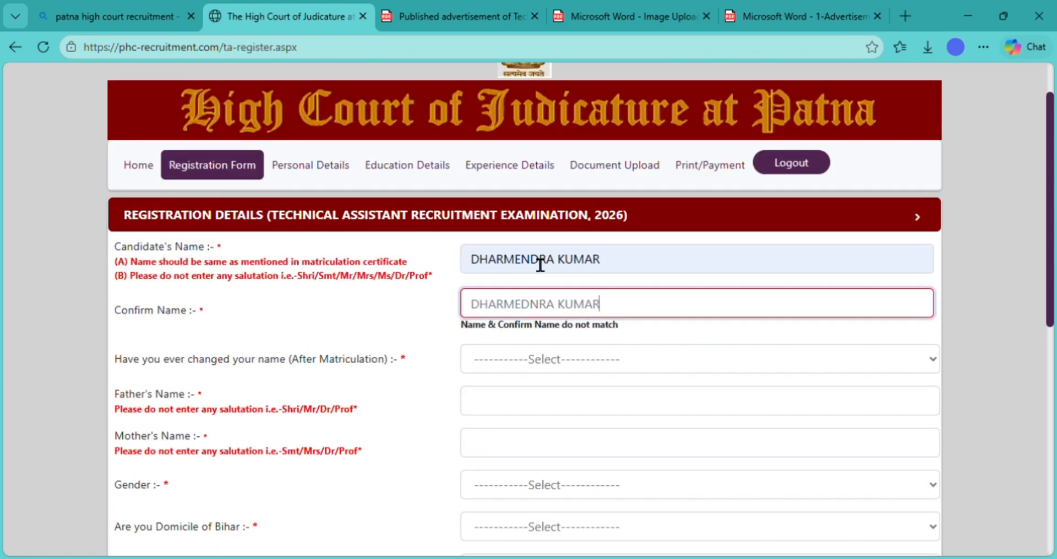
key("Tab")
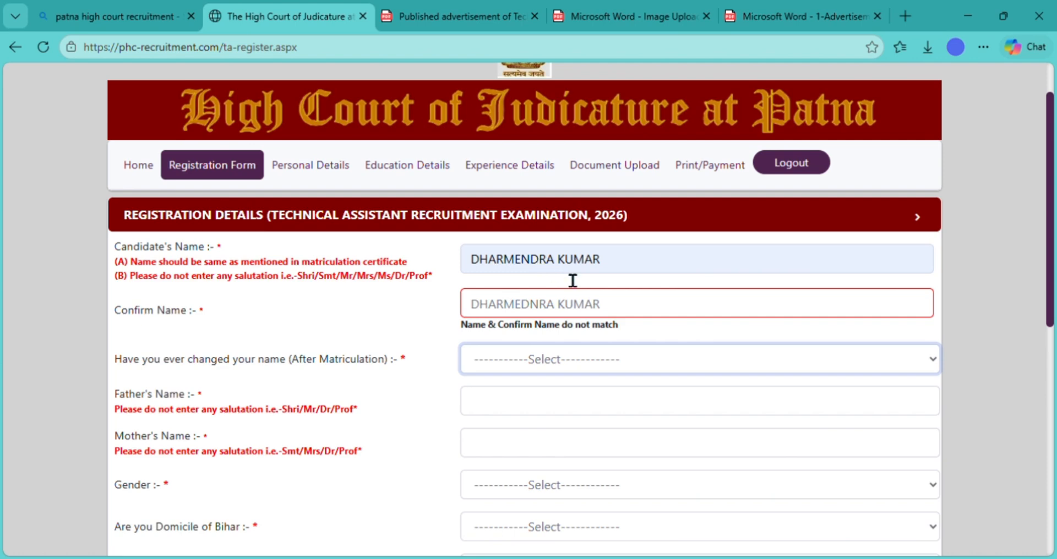
triple_click(580, 272)
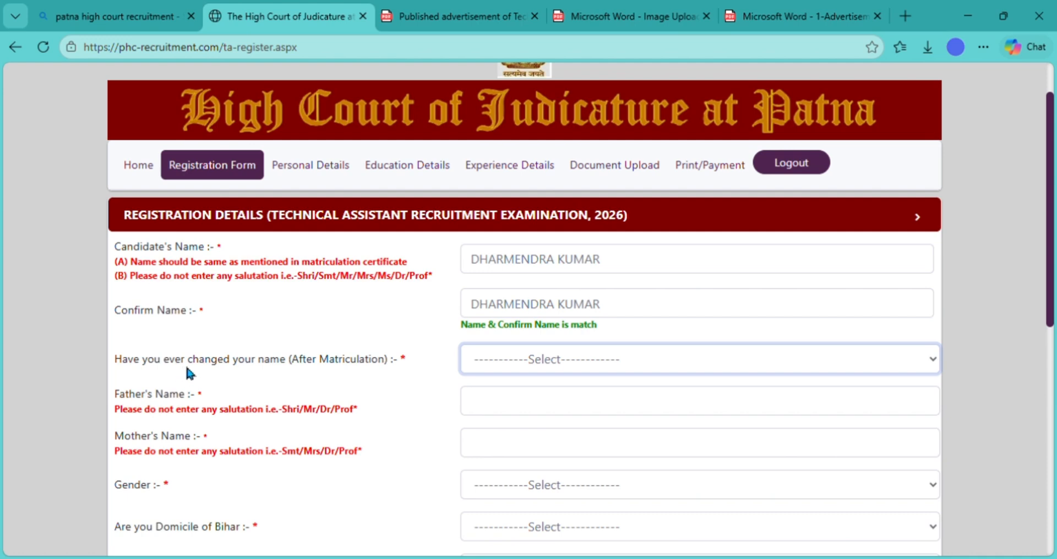
triple_click(324, 372)
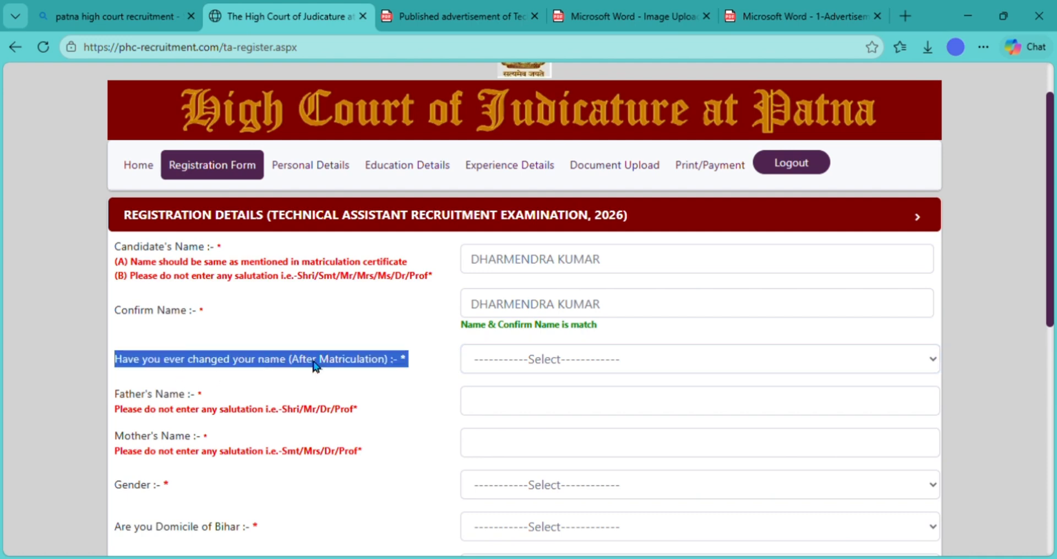
type("RAM")
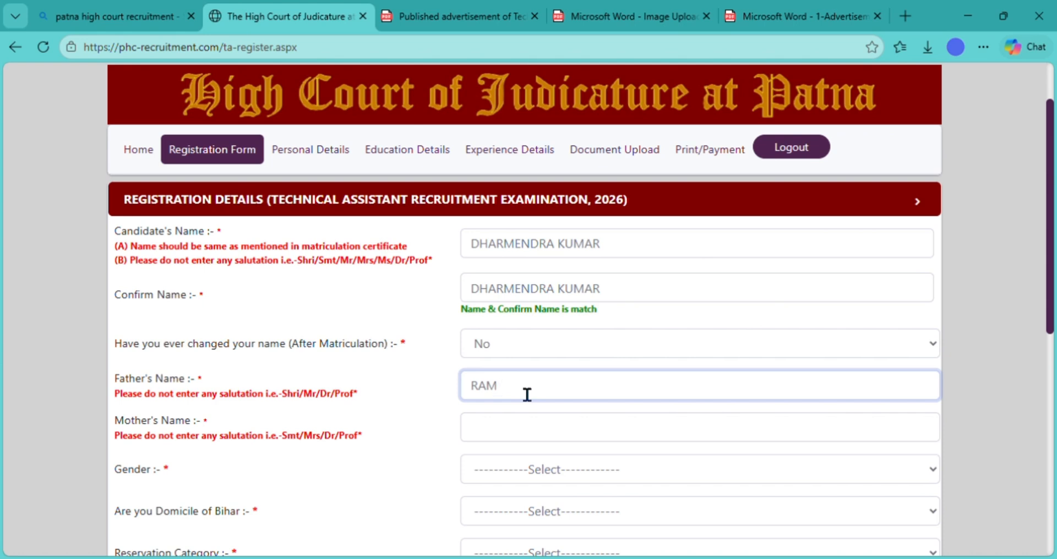
key("Tab")
type("SIYA")
key("Tab")
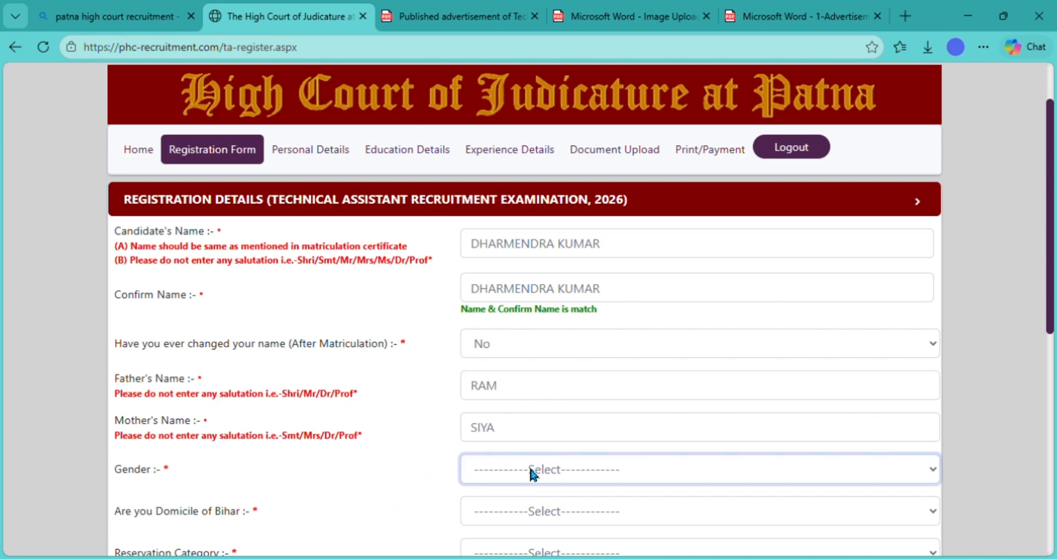
- Set gender Male, Bihar domicile No, category UR, locomotor disability No, employed No
key("m")
left_click(359, 471)
scroll(358, 470, "down", 3)
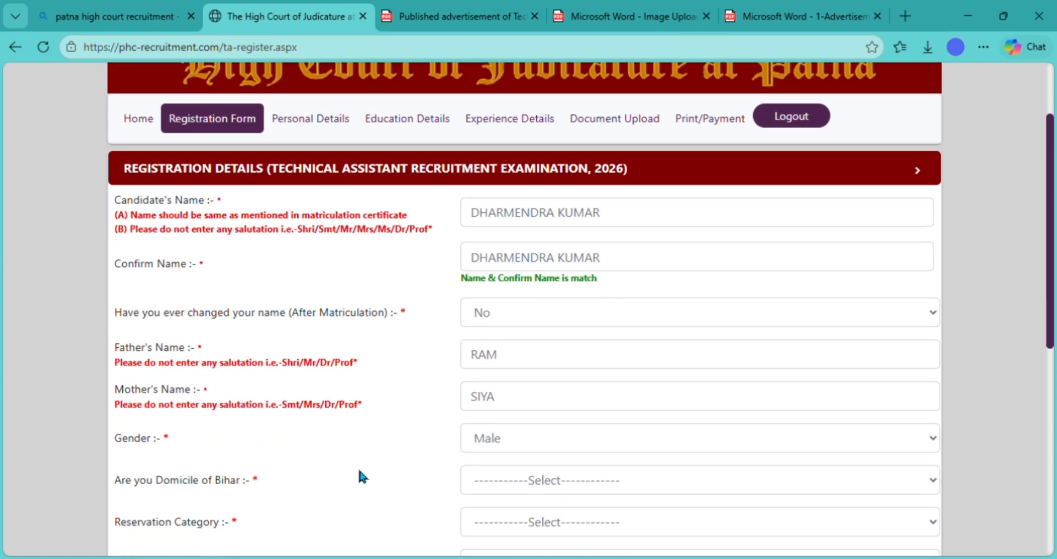
left_click(574, 326)
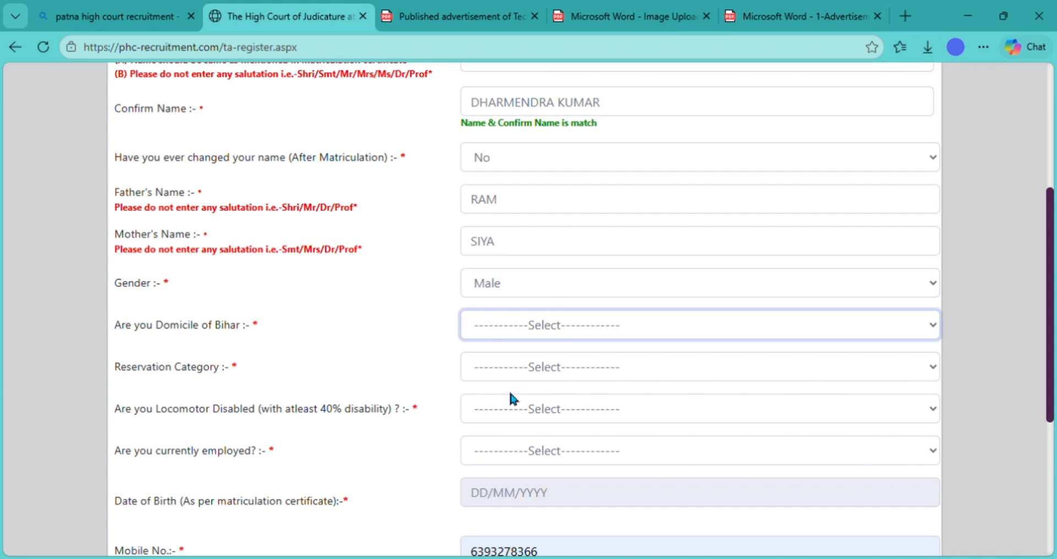
key("n")
key("Tab")
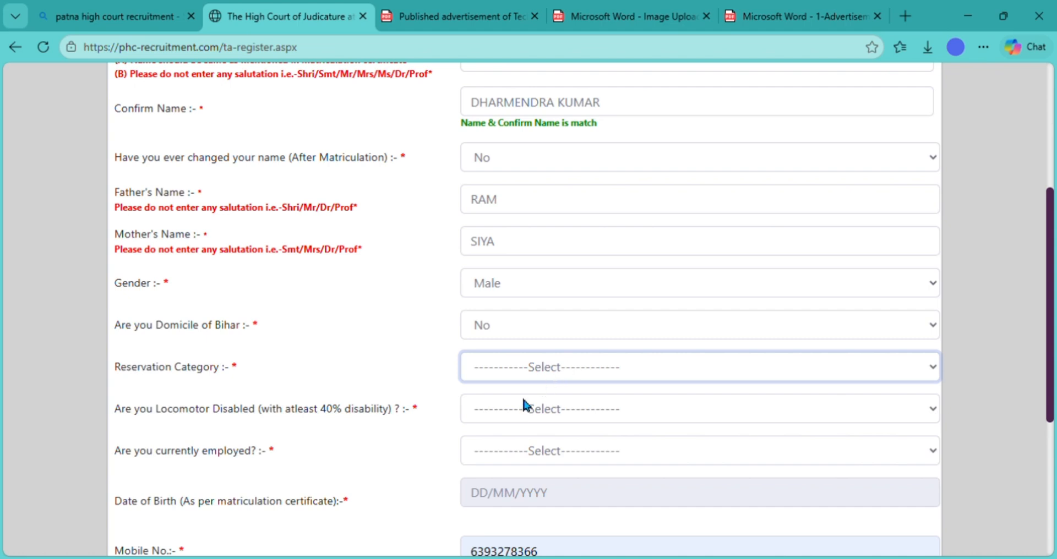
key("u")
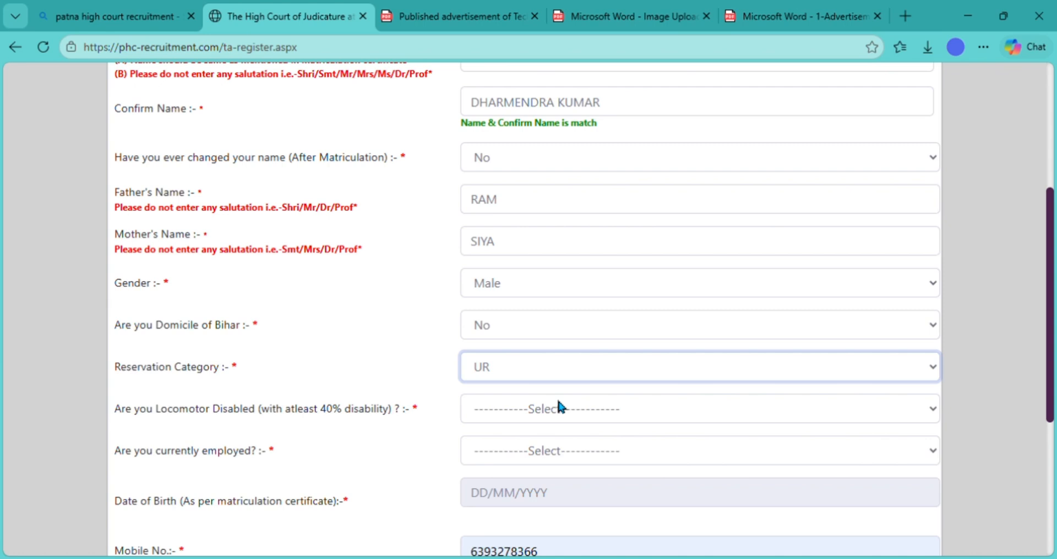
key("Tab")
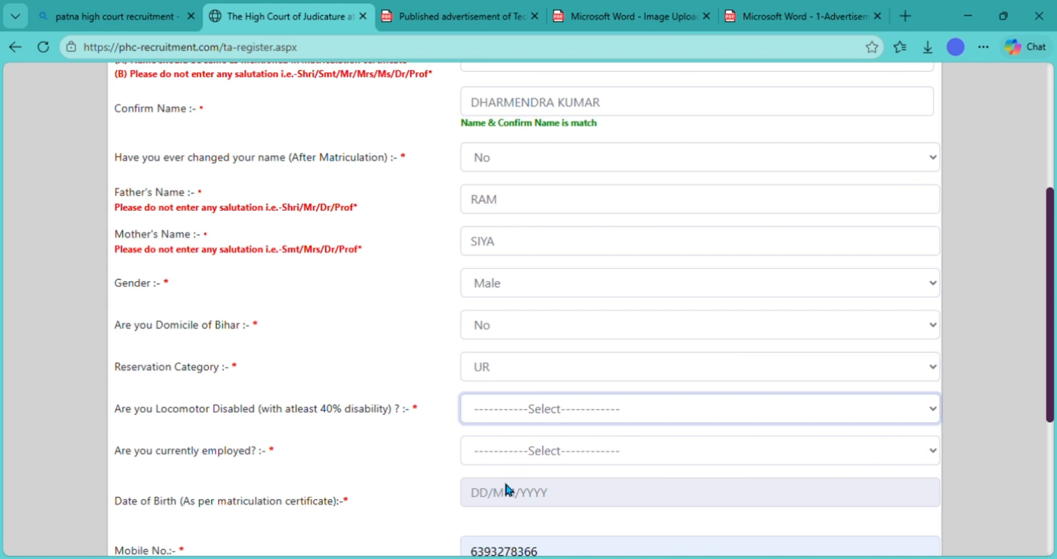
key("n")
key("Tab")
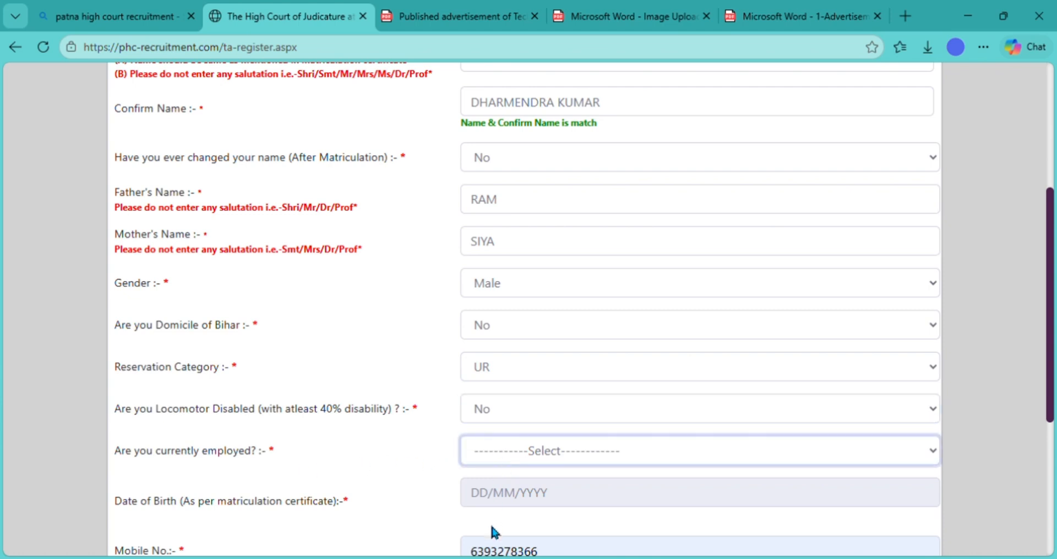
key("n")
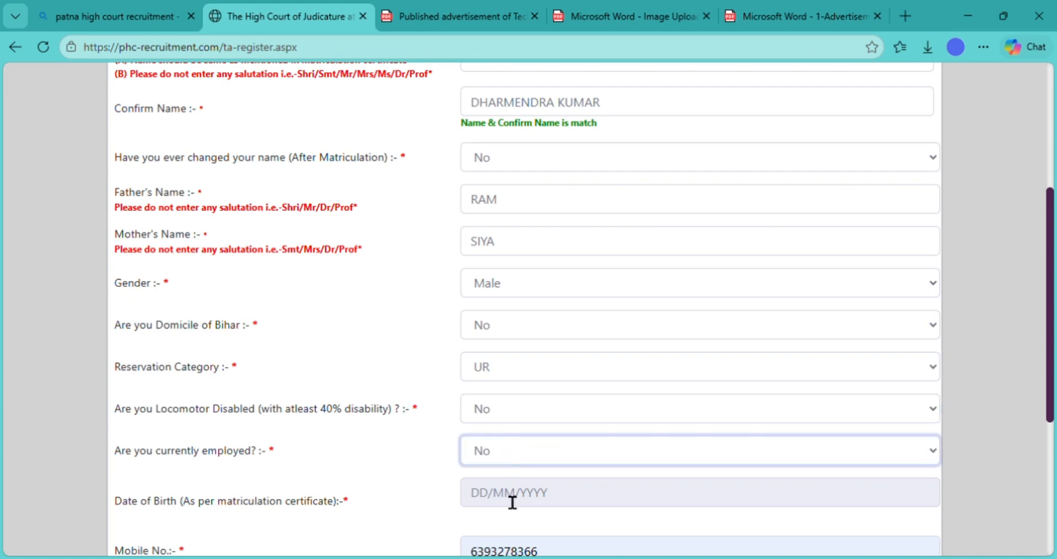
- Set the date of birth to 01/01/2001 in the calendar
left_click(1052, 528)
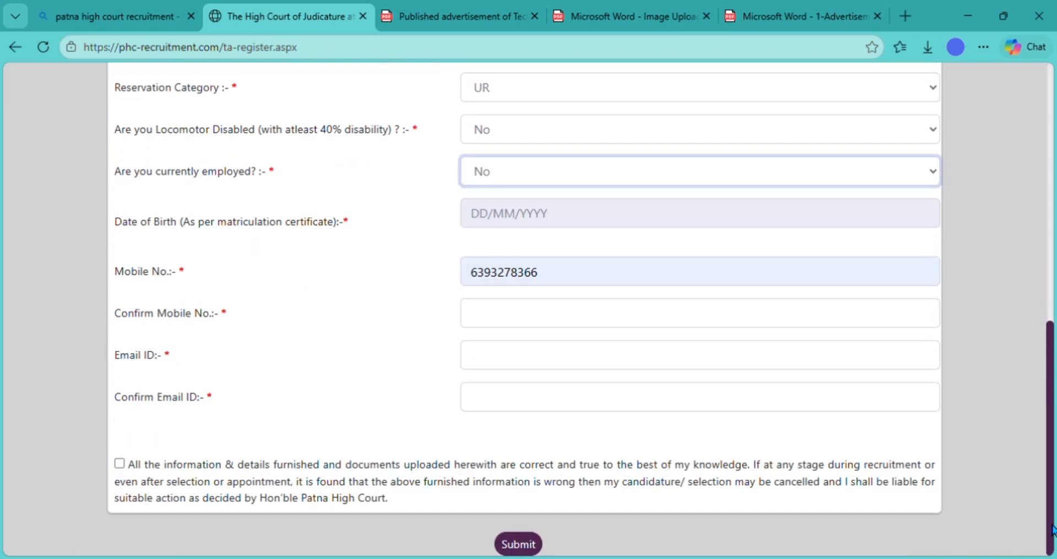
left_click(502, 216)
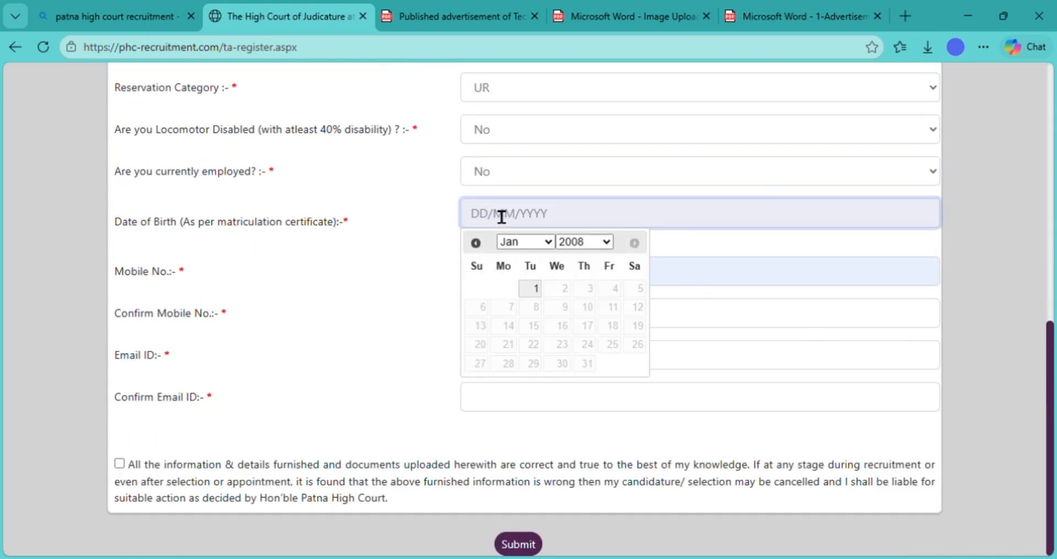
left_click(576, 246)
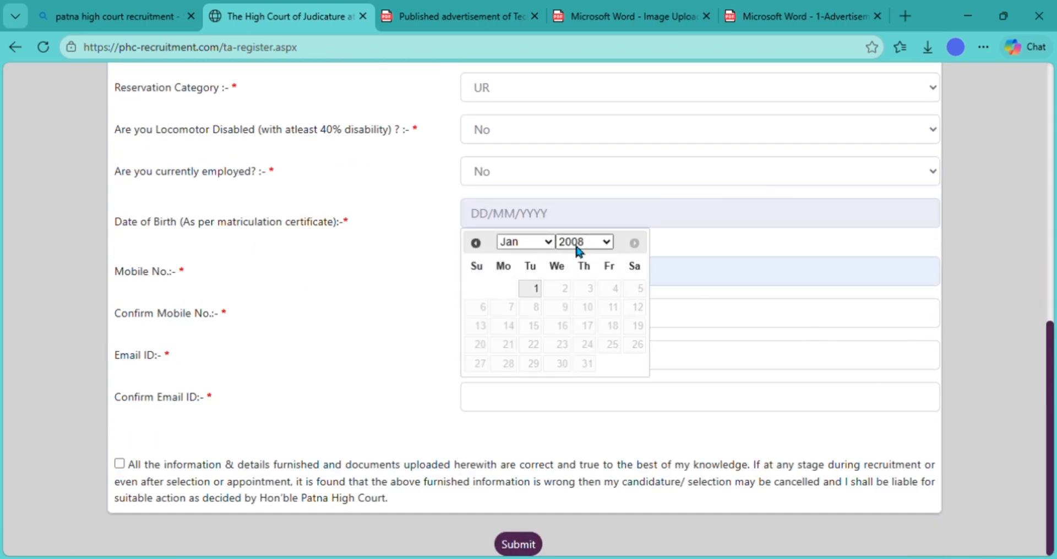
left_click(579, 428)
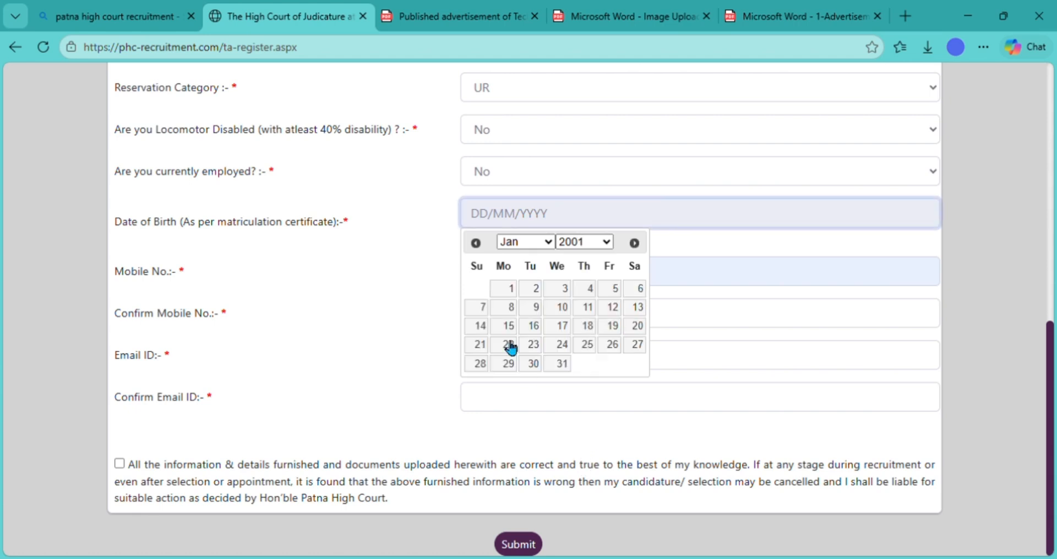
left_click(507, 289)
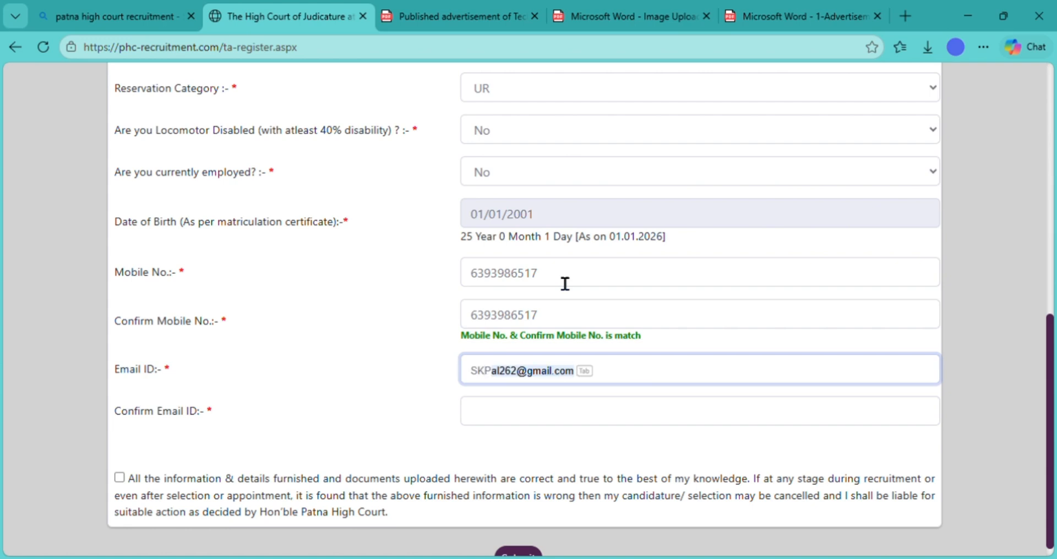
- Enter and confirm the mobile number and e-mail, tick the declaration, and submit
type("SKPAL262")
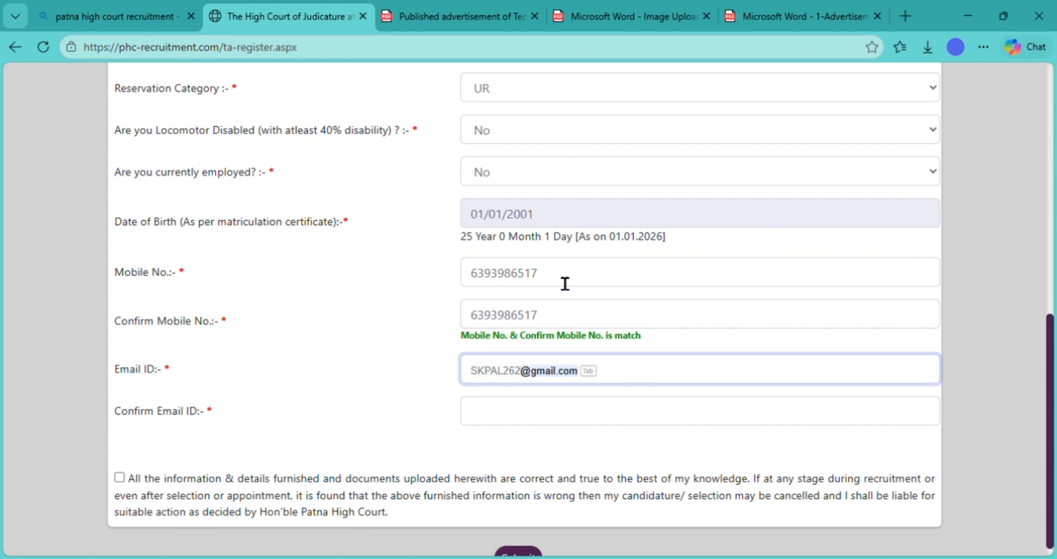
key("Tab")
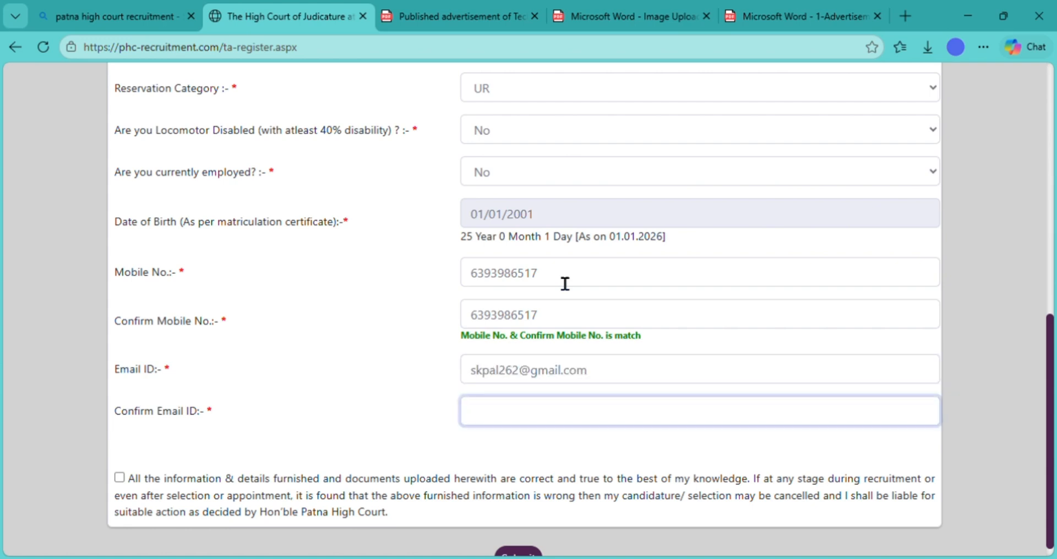
type("SKPAL262")
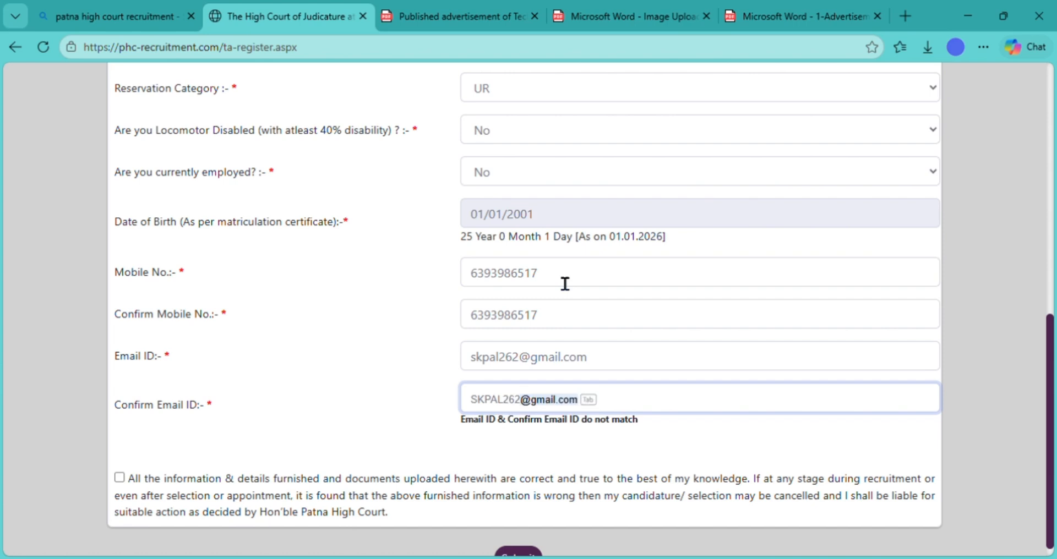
key("Tab")
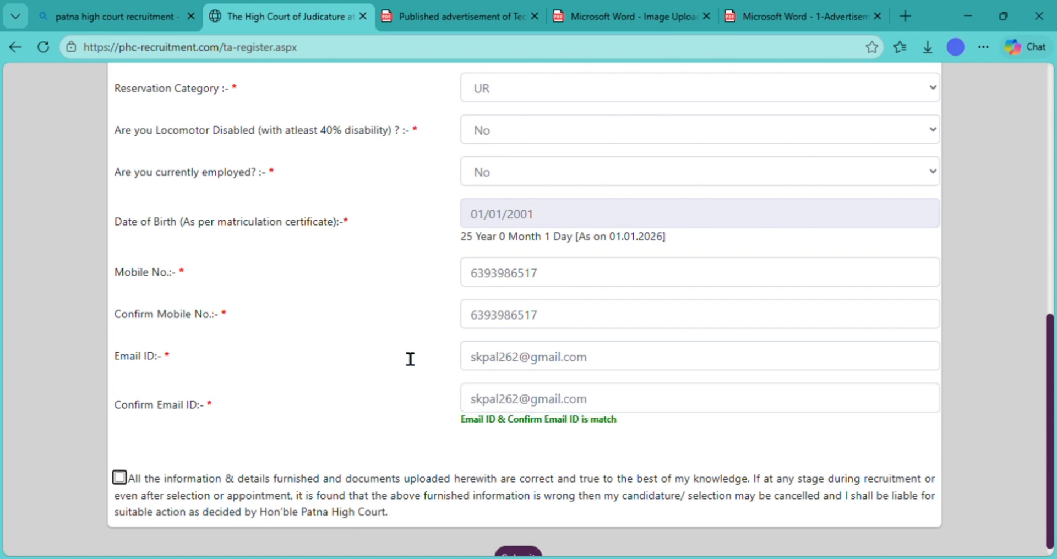
left_click(119, 478)
left_click(518, 554)
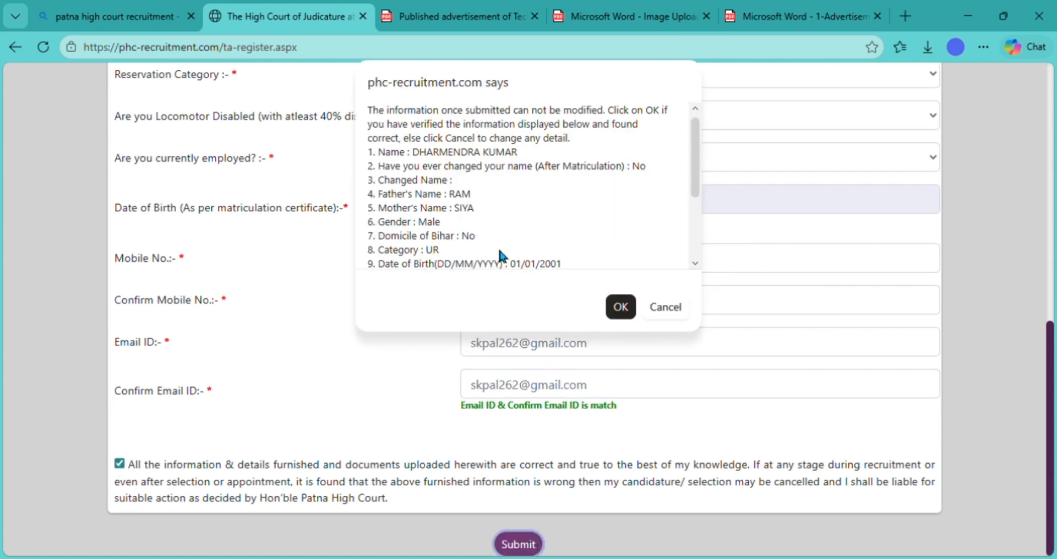
- Confirm the registration, note the registration number and password, then continue to Contact Details
left_click(620, 307)
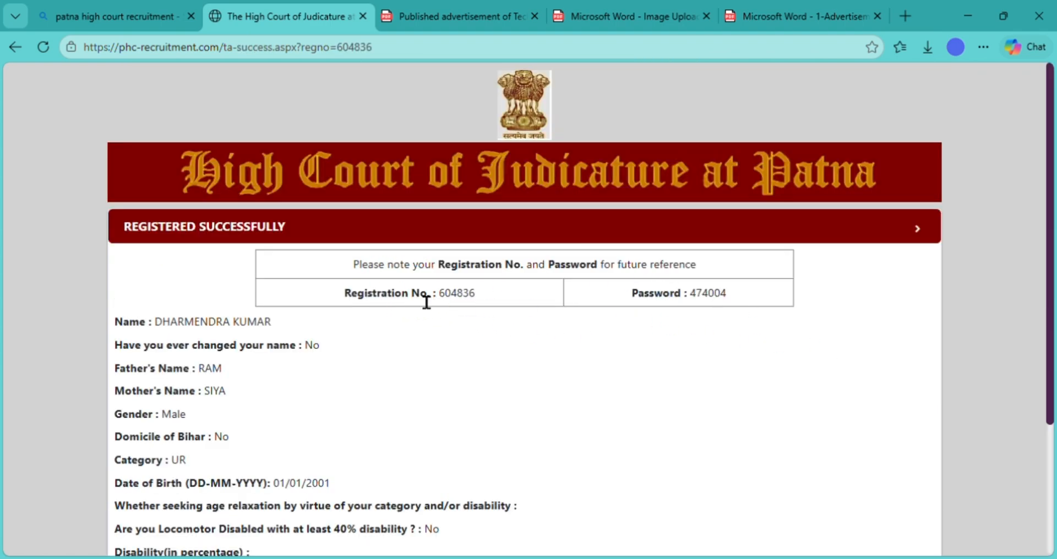
triple_click(456, 303)
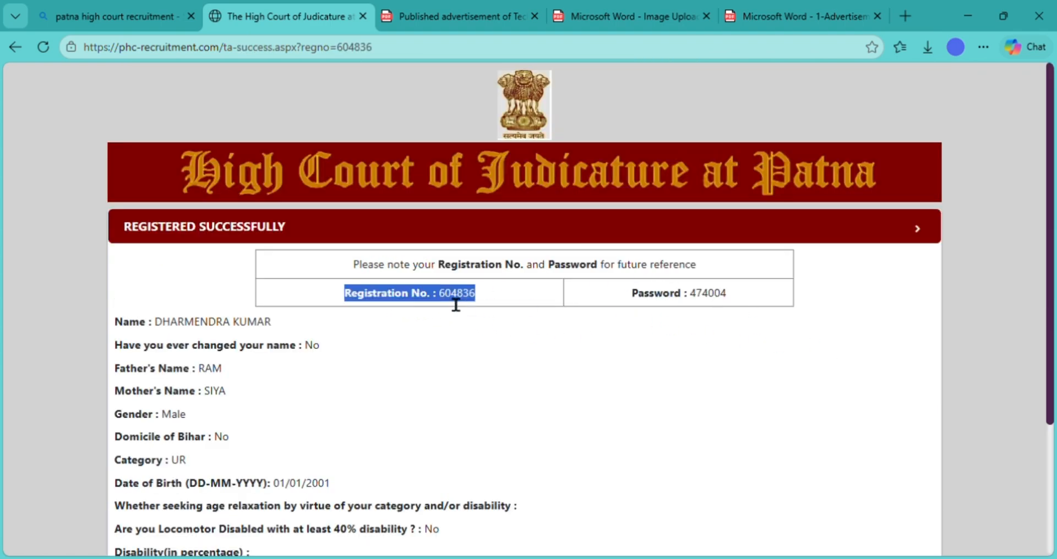
triple_click(679, 297)
left_click(594, 360)
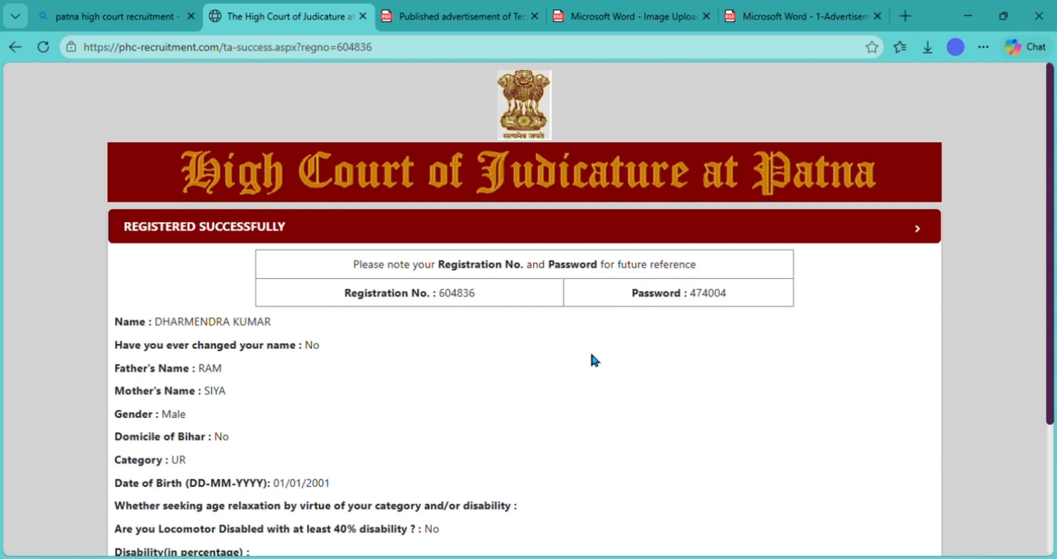
scroll(591, 356, "down", 3)
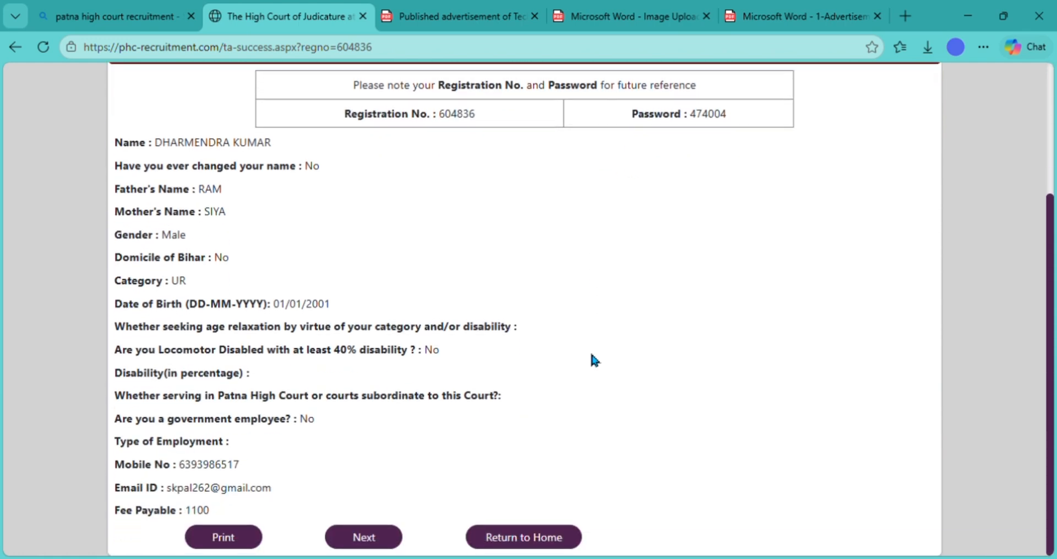
left_click(363, 530)
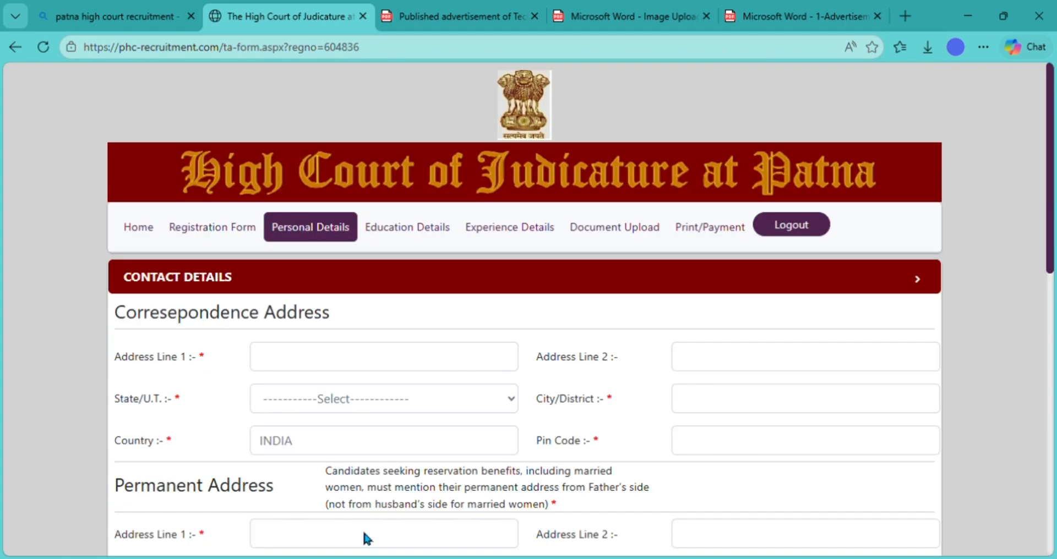
- Enter the address first line and autofill the rest, including Uttar Pradesh, city and pin code
left_click(319, 358)
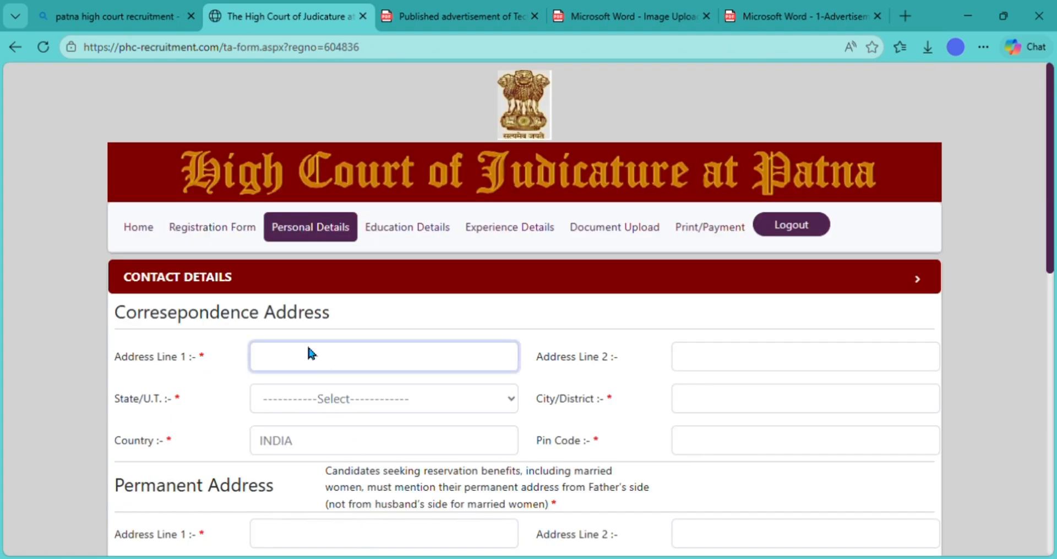
type("RANIYA")
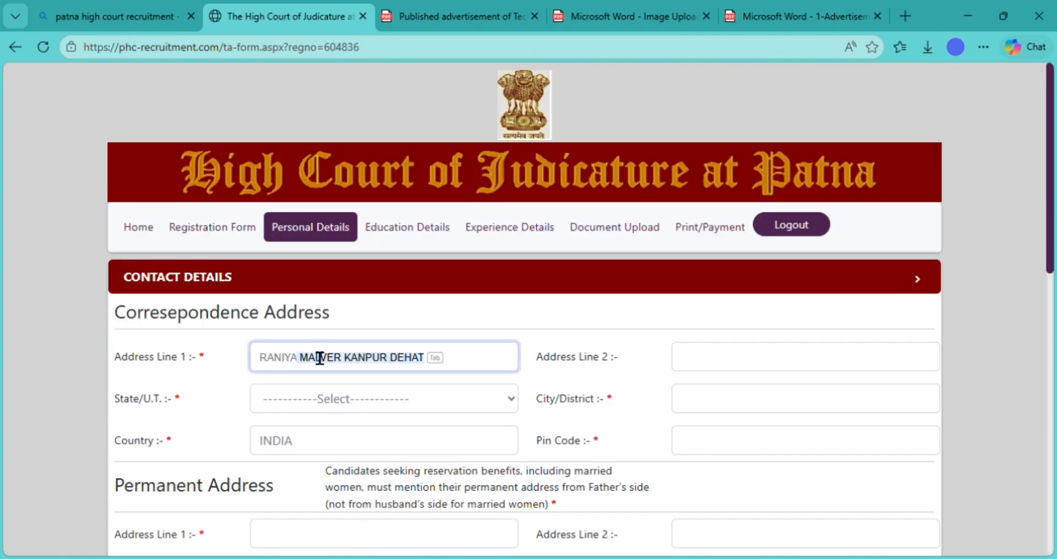
key("Tab")
key("Tab")
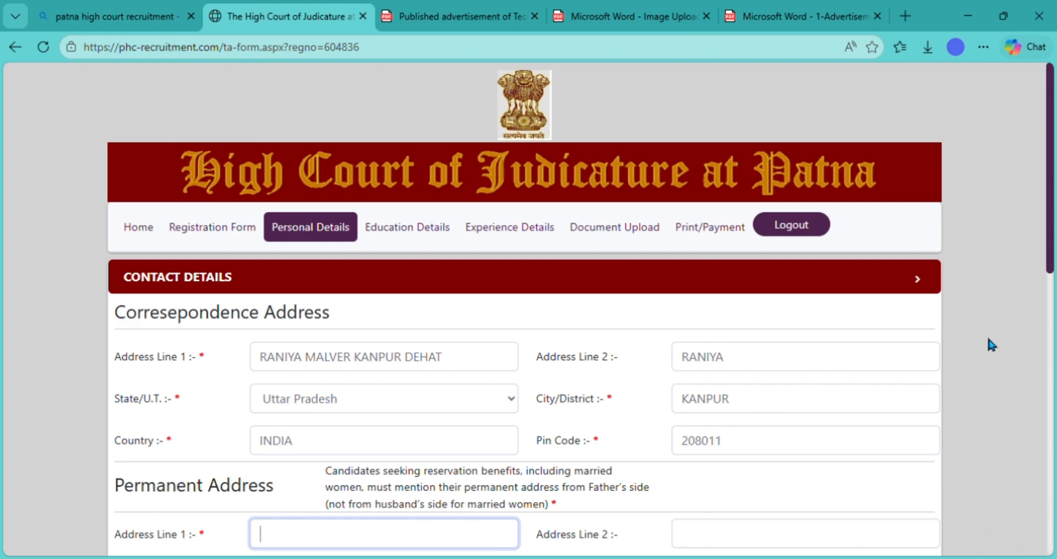
left_click(549, 328)
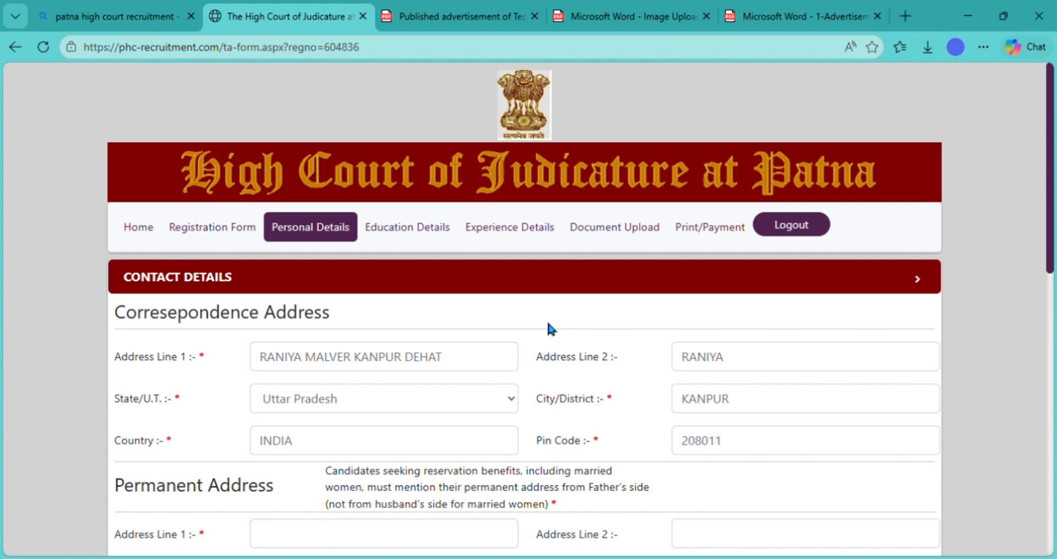
scroll(551, 330, "down", 3)
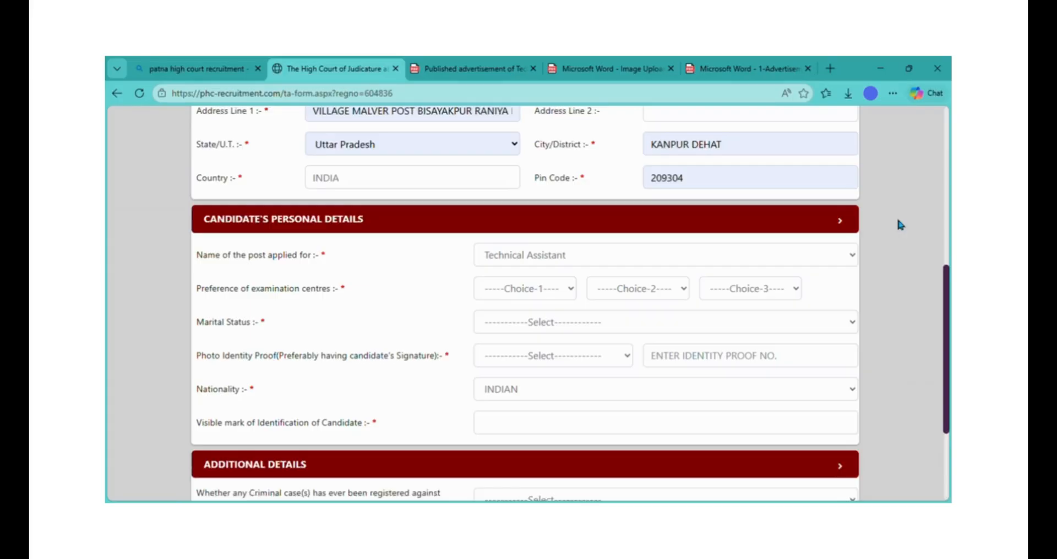
- Choose exam centres Gaya, Bhojpur and Nalanda, and set marital status to Unmarried
left_click(519, 290)
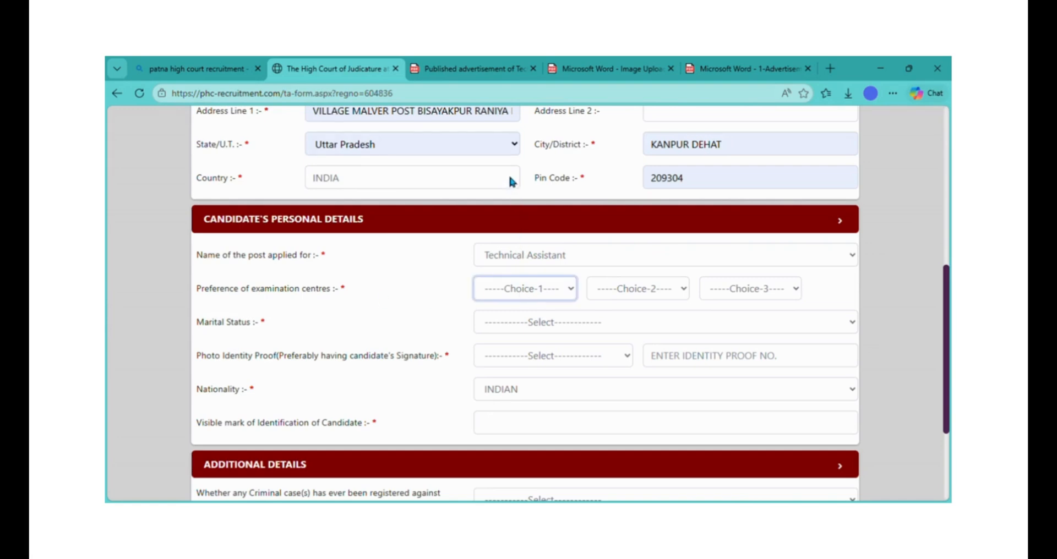
key("g")
left_click(631, 288)
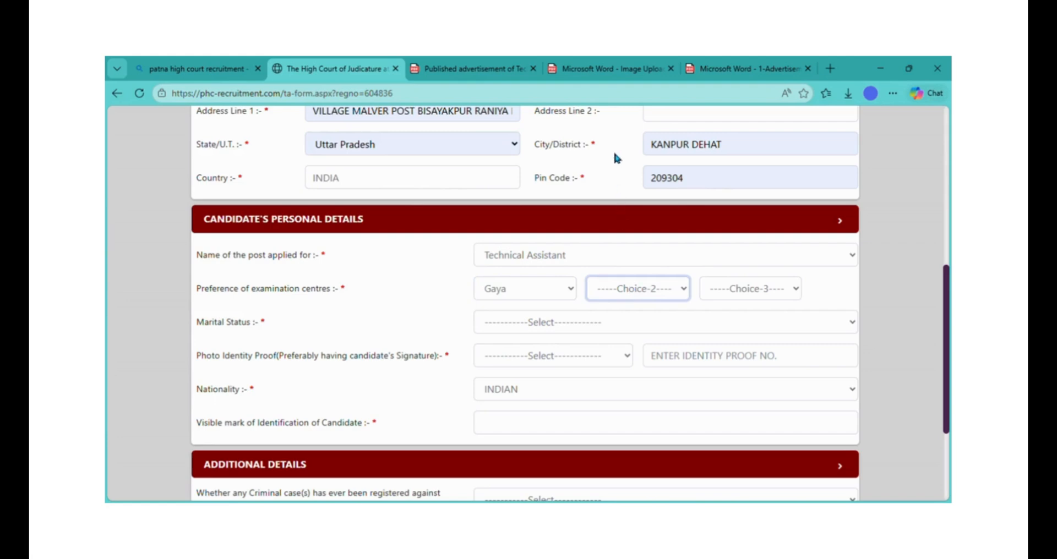
key("b")
left_click(738, 281)
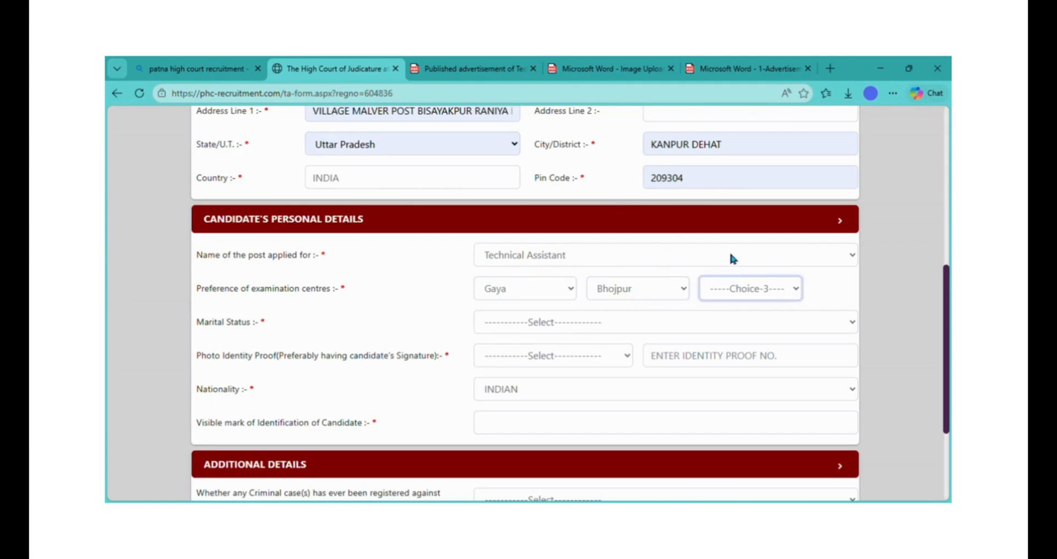
key("n")
key("Tab")
key("u")
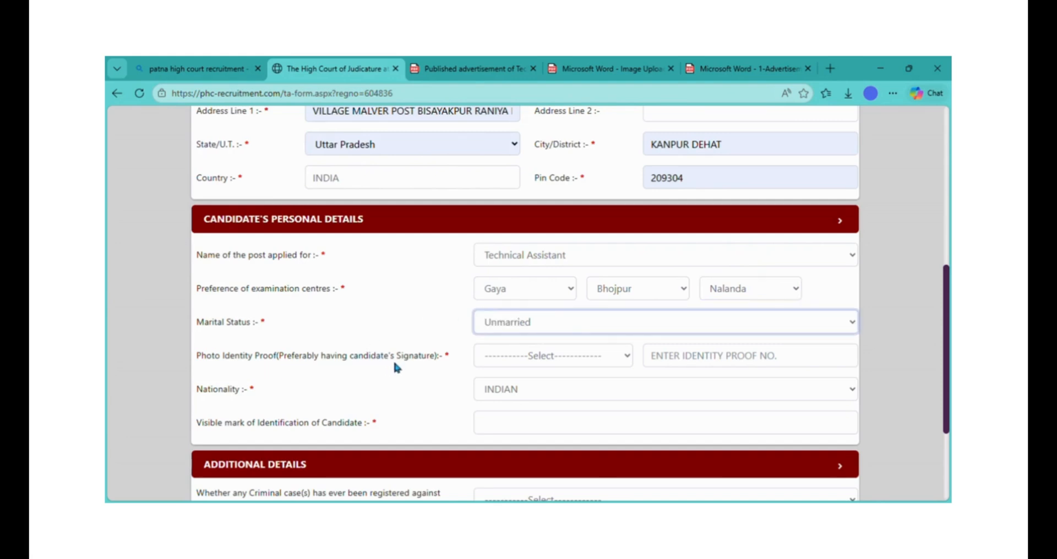
- Set Voter ID Card as photo identity proof with its number, and paste the visible identification mark
key("Tab")
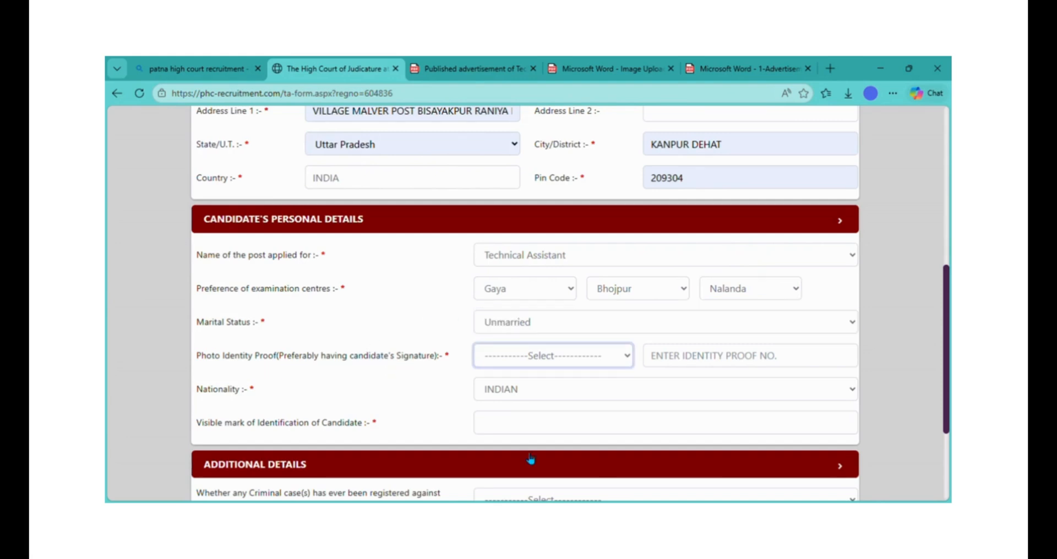
key("v")
left_click(738, 364)
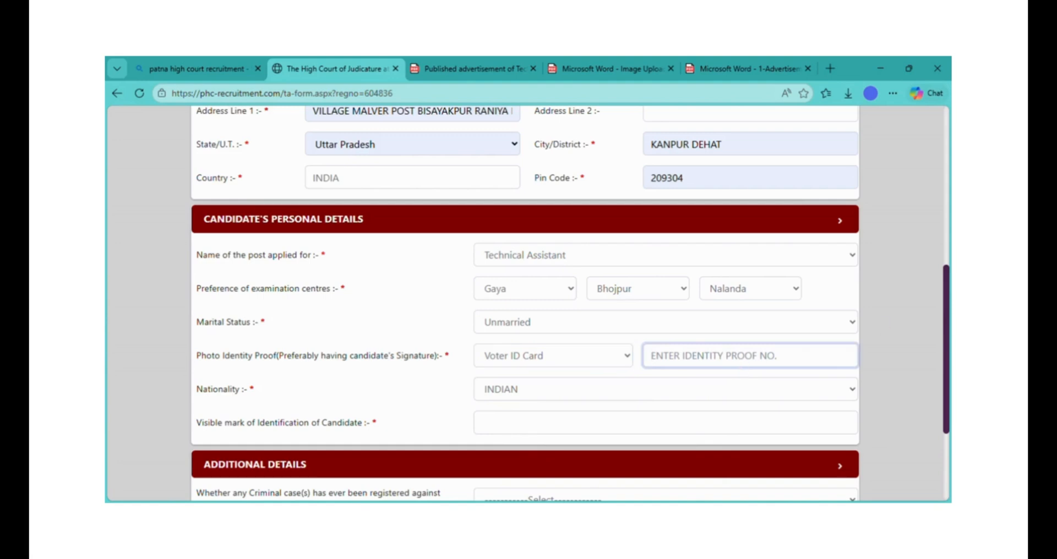
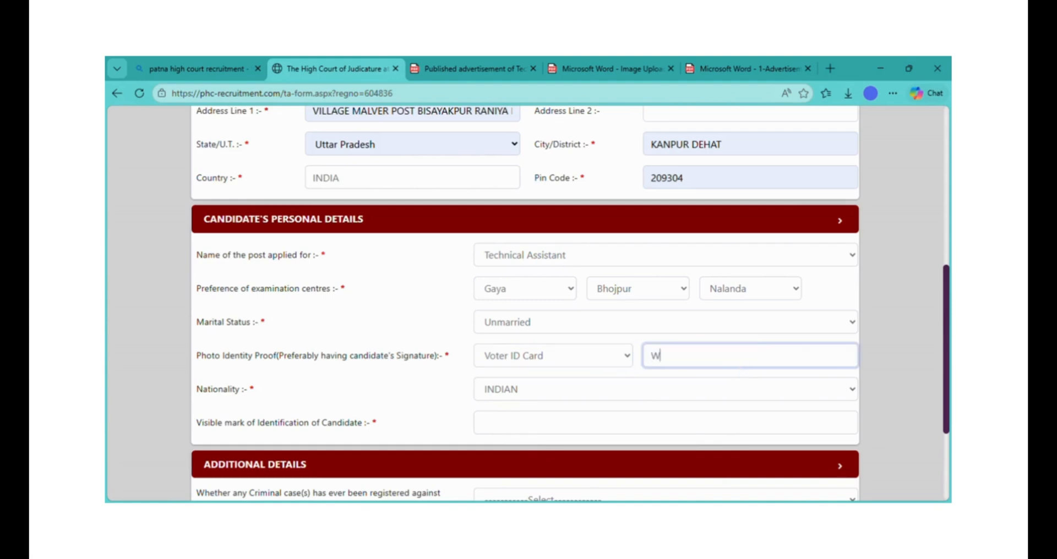
left_click(317, 432)
triple_click(311, 430)
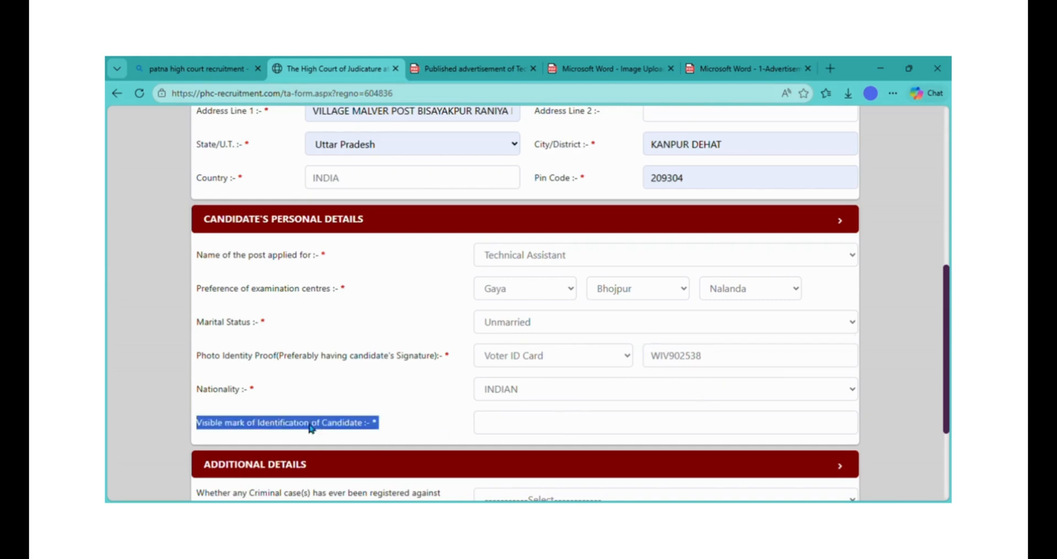
left_click(531, 429)
type("RIGHT HAND ON A BLACK MOLE")
left_click(435, 399)
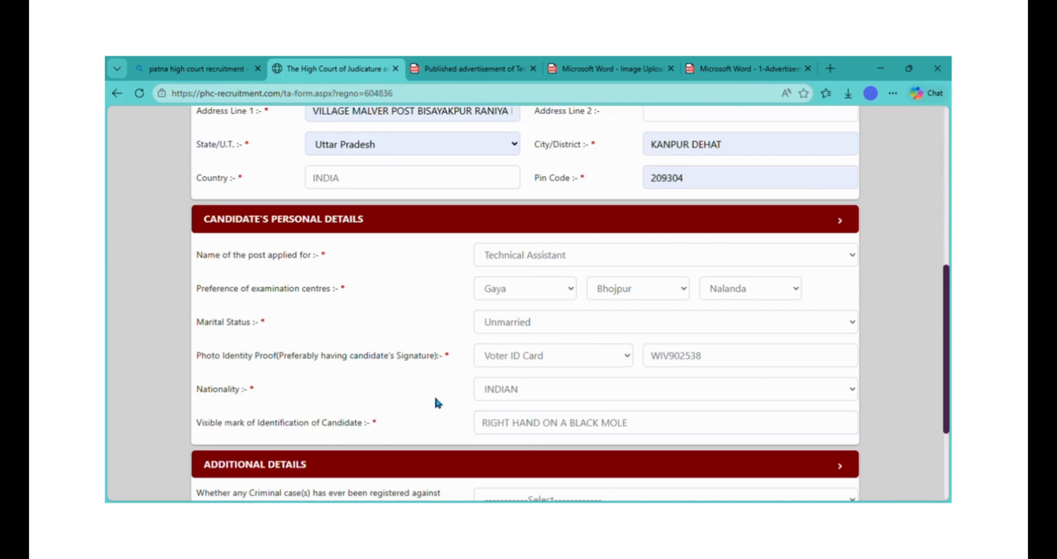
- Answer No to the criminal case question
scroll(436, 403, "down", 3)
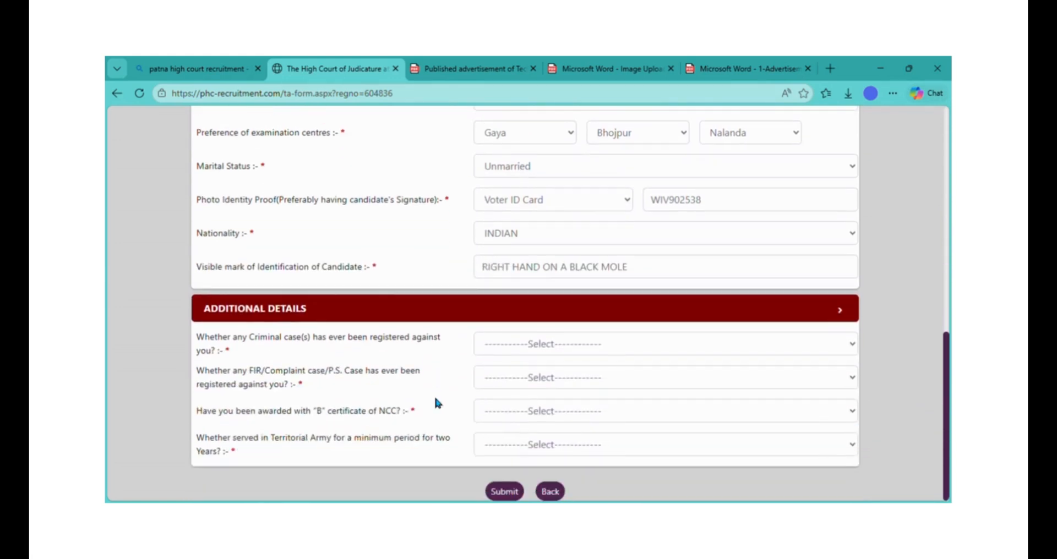
triple_click(259, 318)
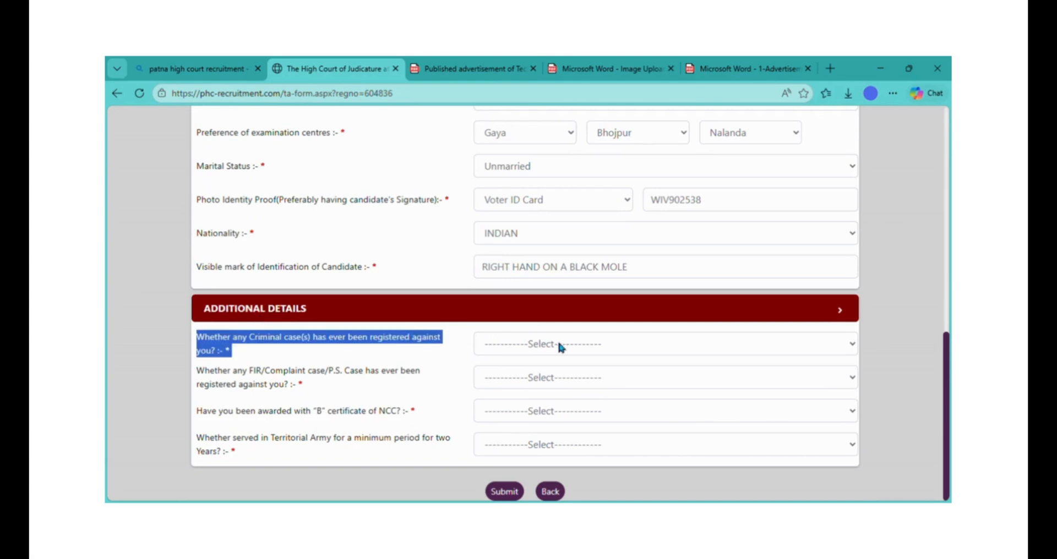
left_click(565, 344)
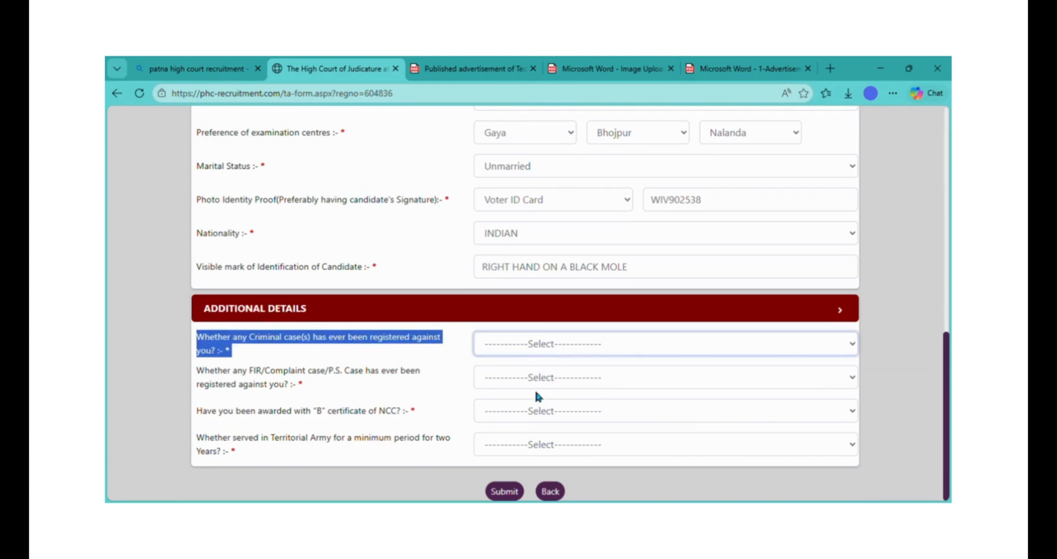
key("n")
- Answer No to the FIR complaint and NCC certificate questions
left_click(509, 379)
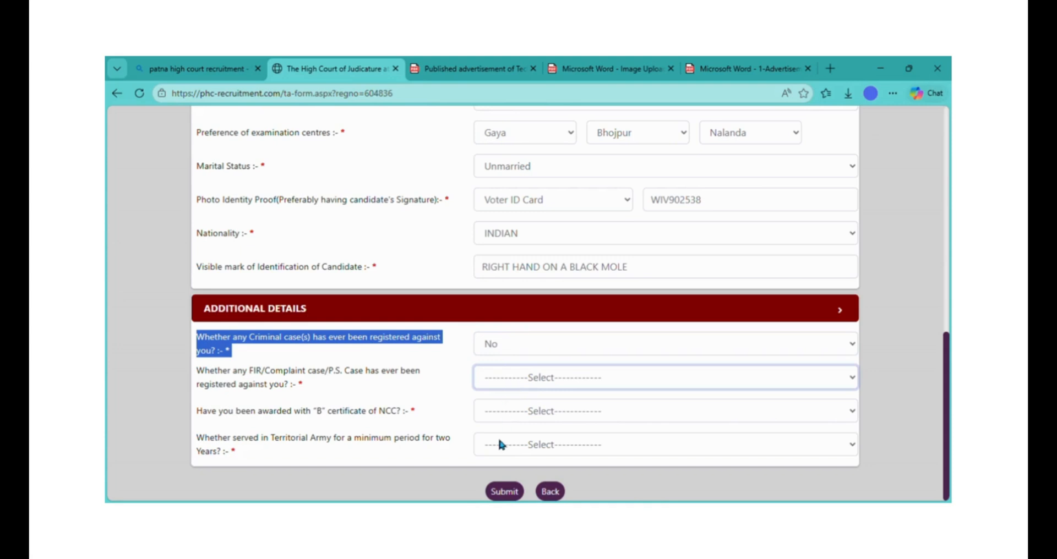
key("n")
triple_click(384, 420)
left_click(549, 413)
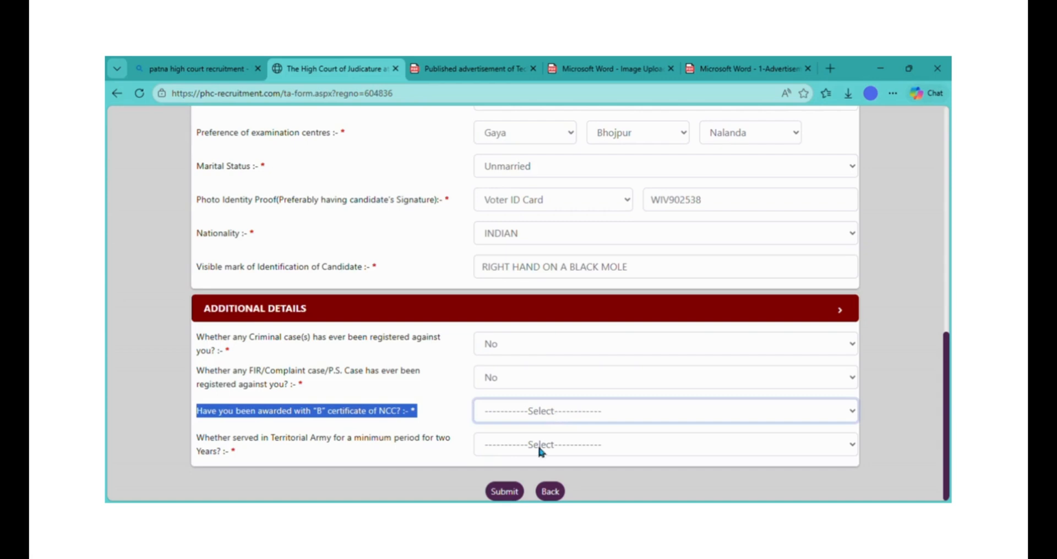
key("n")
- Answer No to the Territorial Army question and submit the personal details form
left_click(516, 441)
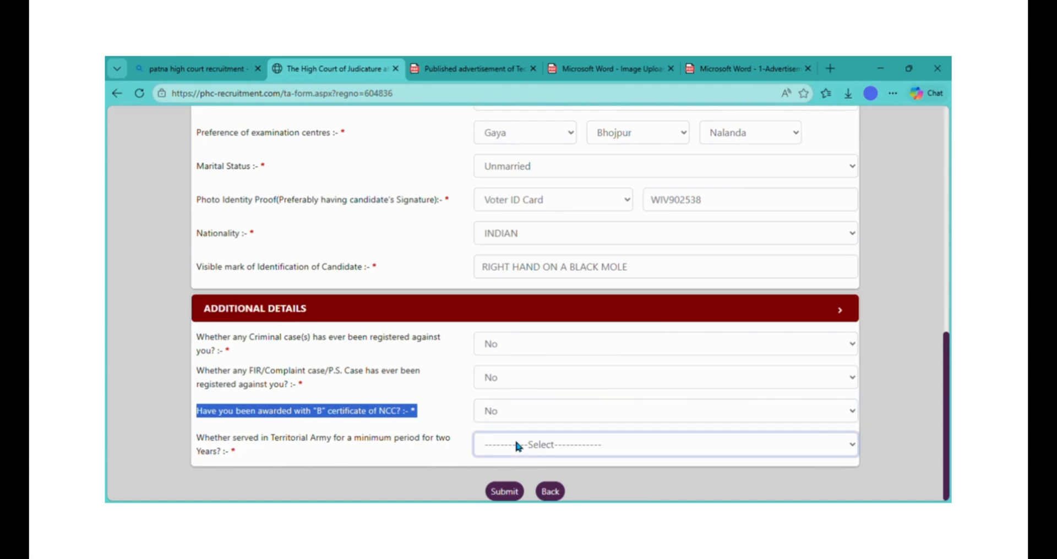
left_click(504, 417)
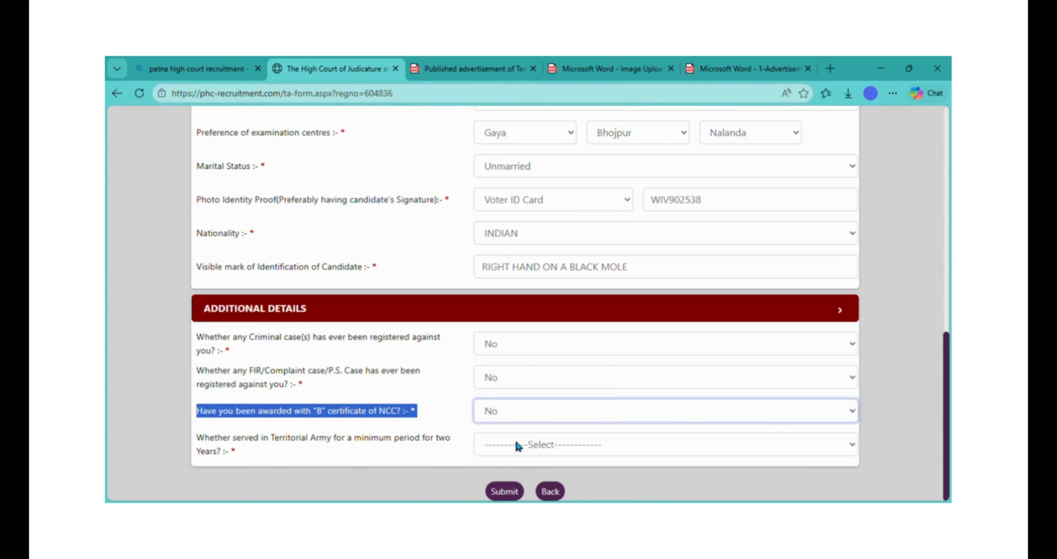
left_click(516, 443)
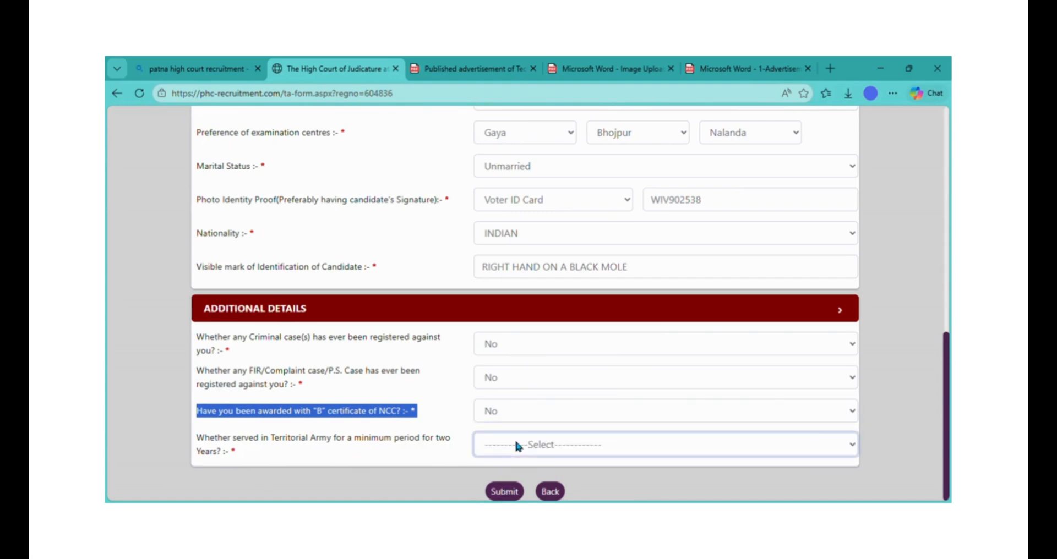
left_click(503, 414)
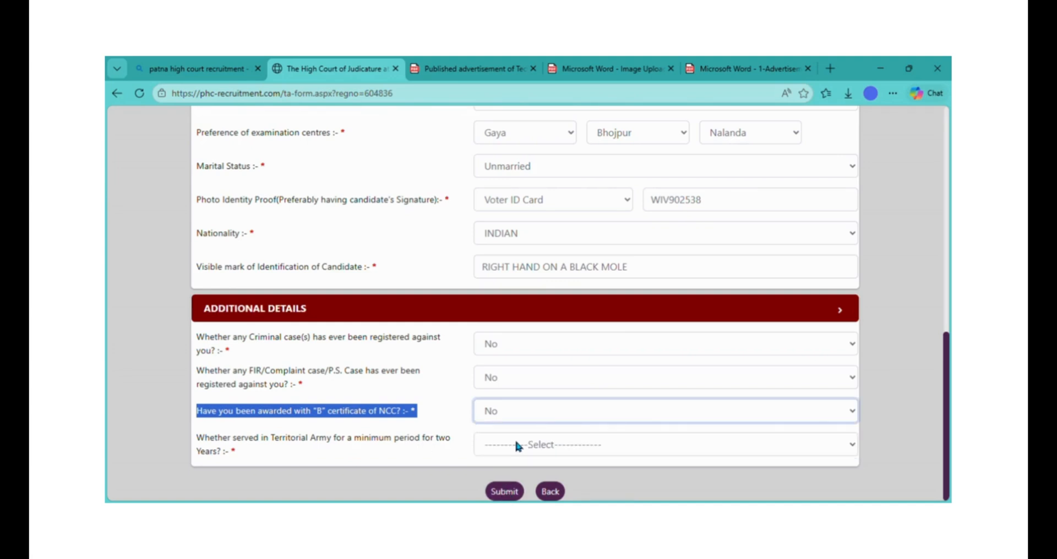
left_click(517, 444)
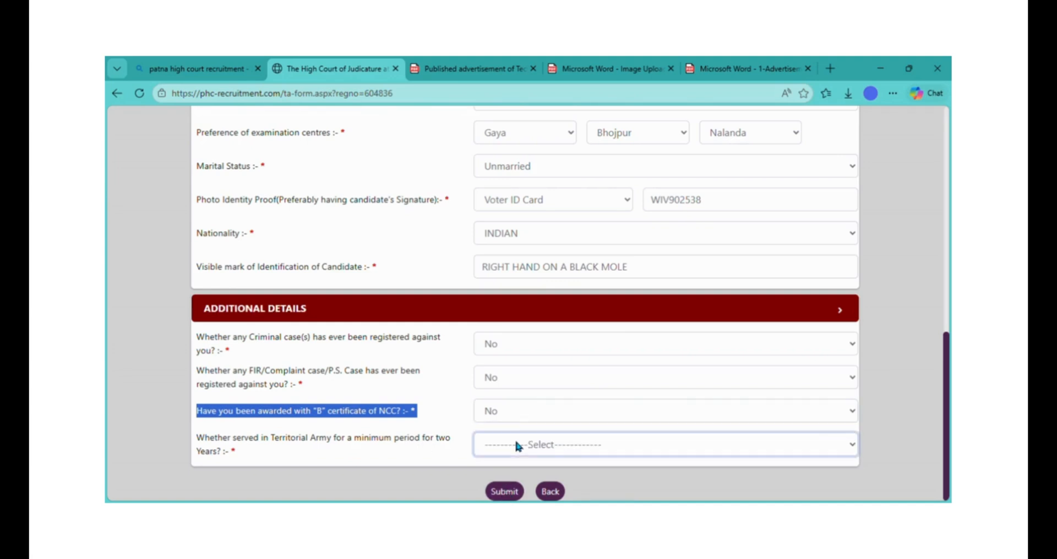
left_click(502, 413)
left_click(505, 493)
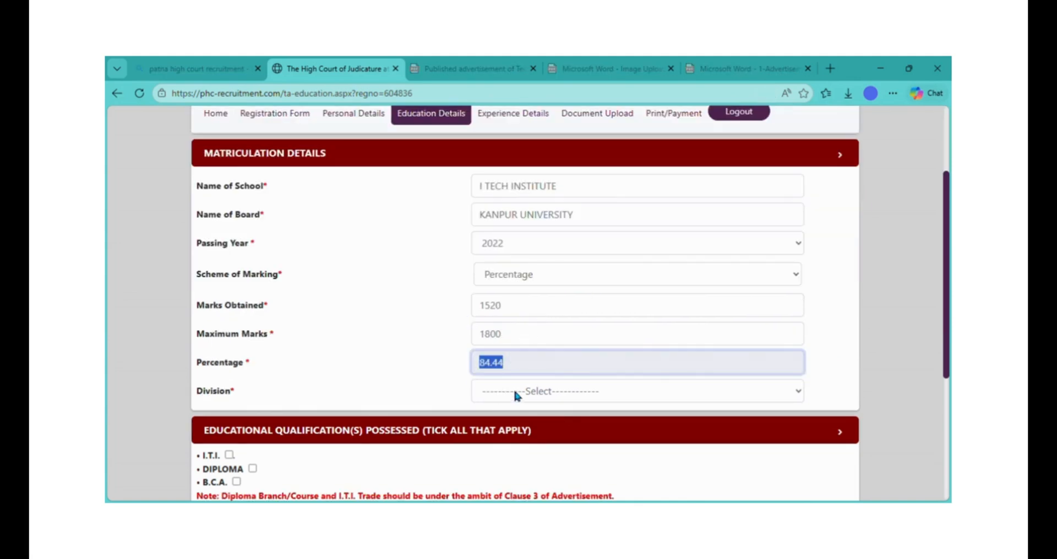
- Set the matriculation division to I
left_click(516, 395)
left_click(510, 437)
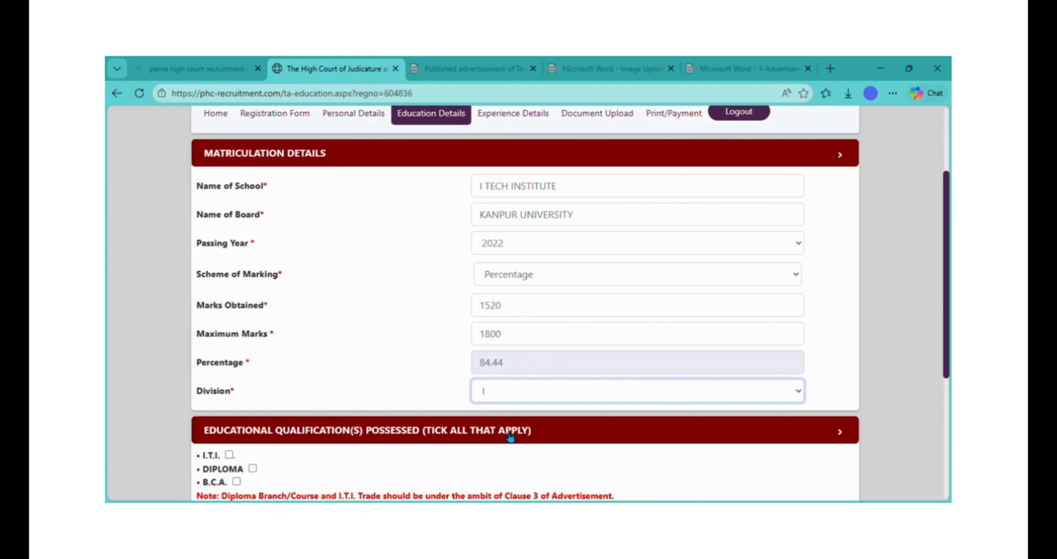
left_click(394, 393)
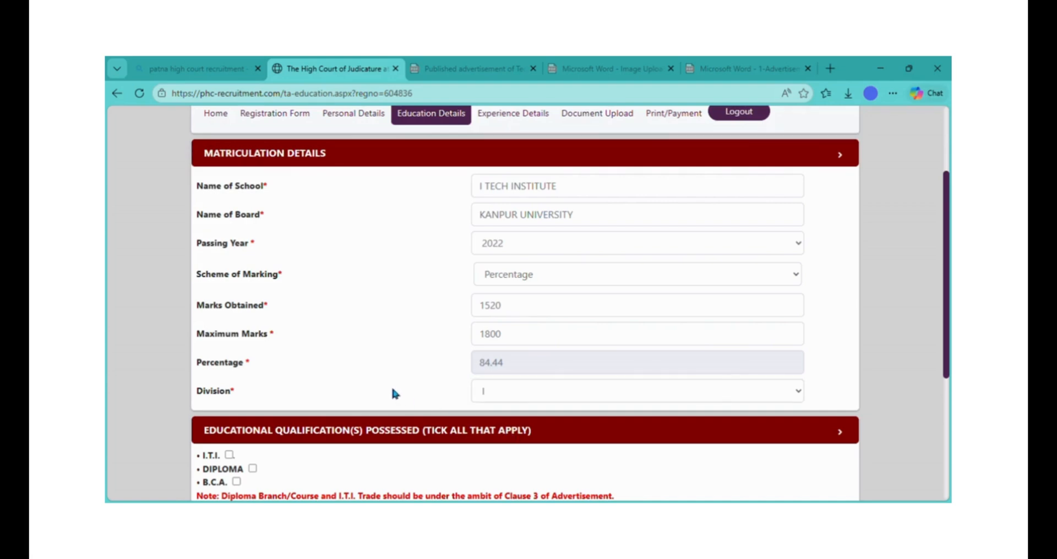
- Tick I.T.I. as a qualification held to reveal the I.T.I. Trade Details fields
scroll(395, 393, "down", 3)
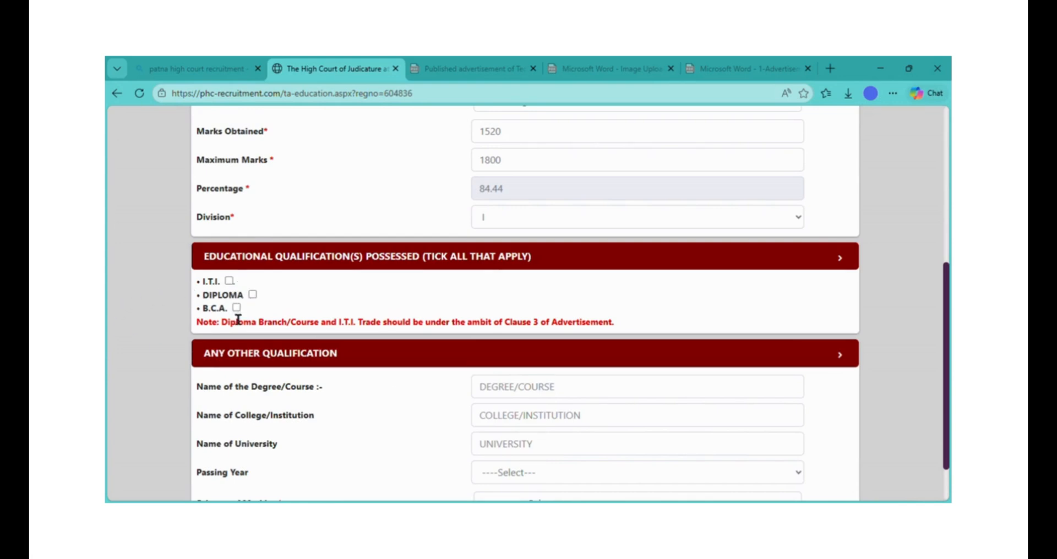
left_click(229, 281)
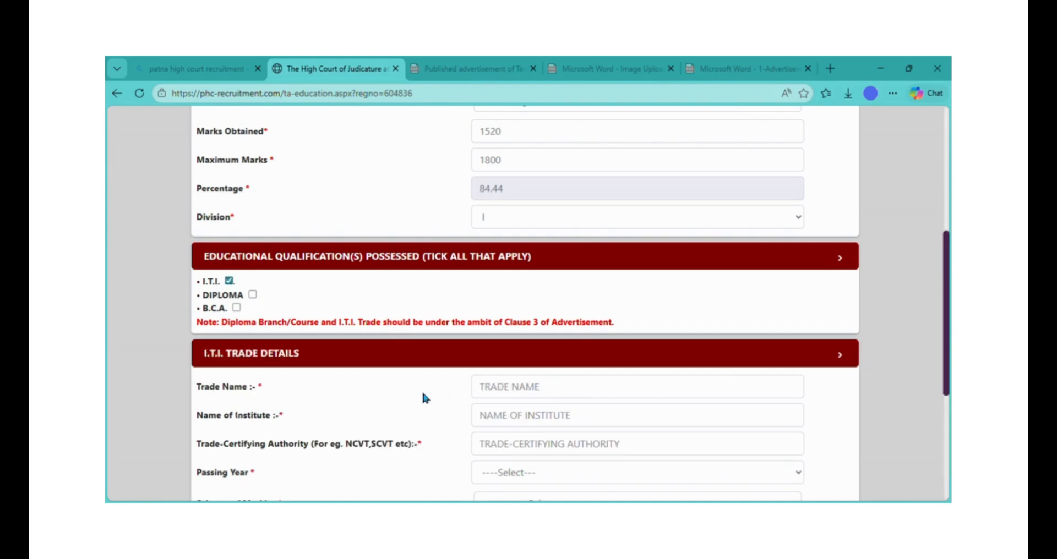
scroll(424, 396, "down", 2)
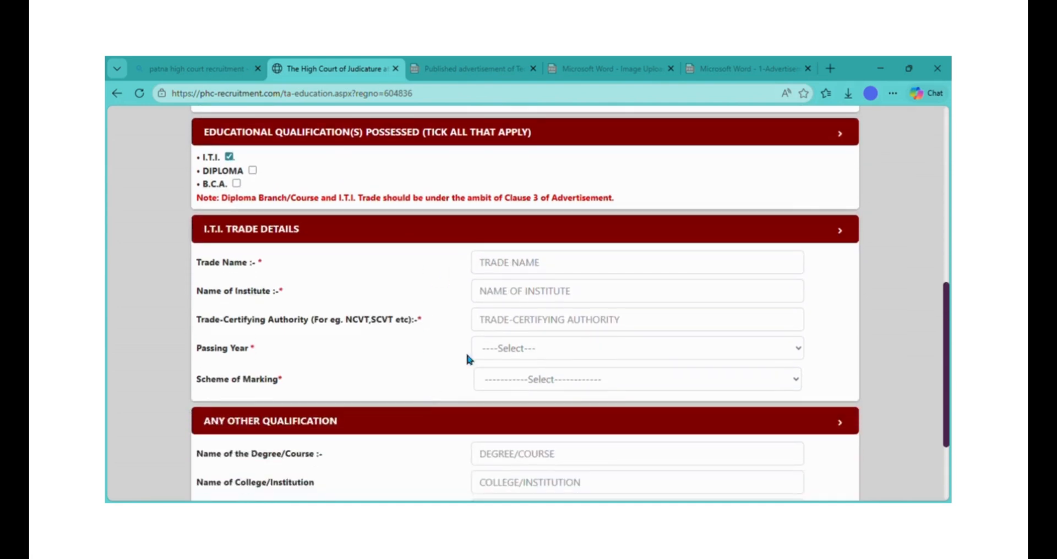
- Fill the I.T.I. trade details: trade 'Fiter', institute 'PT', passing year 2024, division I
left_click(552, 270)
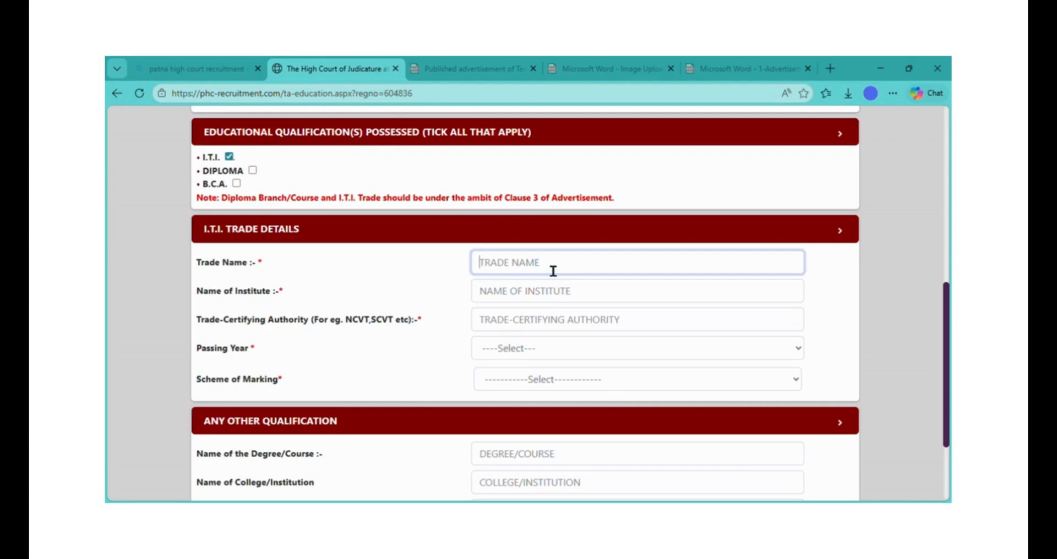
type("Fiter")
left_click(535, 304)
type("PT PREMANAND ITI PVT SCHOOL")
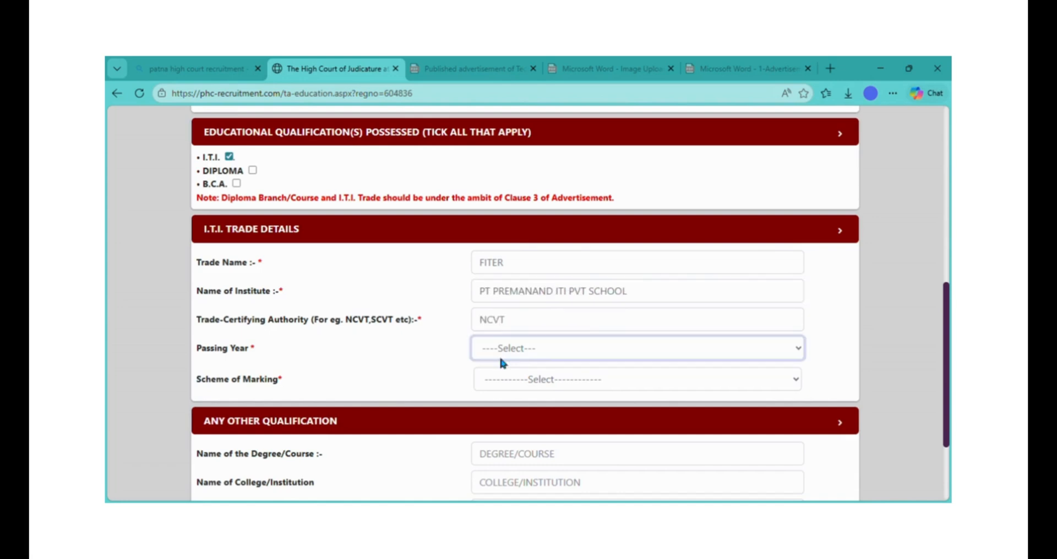
left_click(498, 127)
left_click(500, 123)
left_click(512, 380)
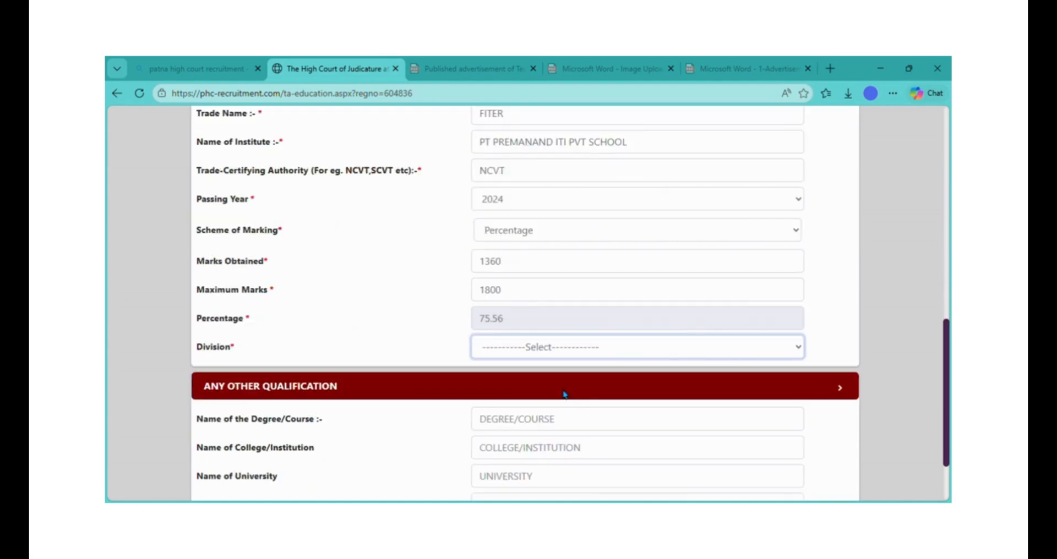
left_click(567, 395)
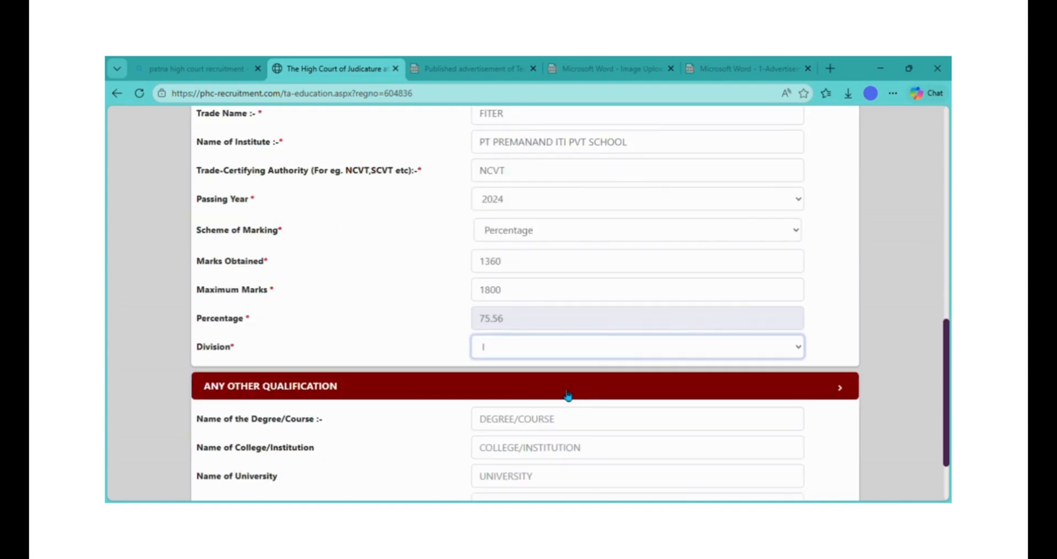
left_click(419, 416)
scroll(420, 416, "down", 2)
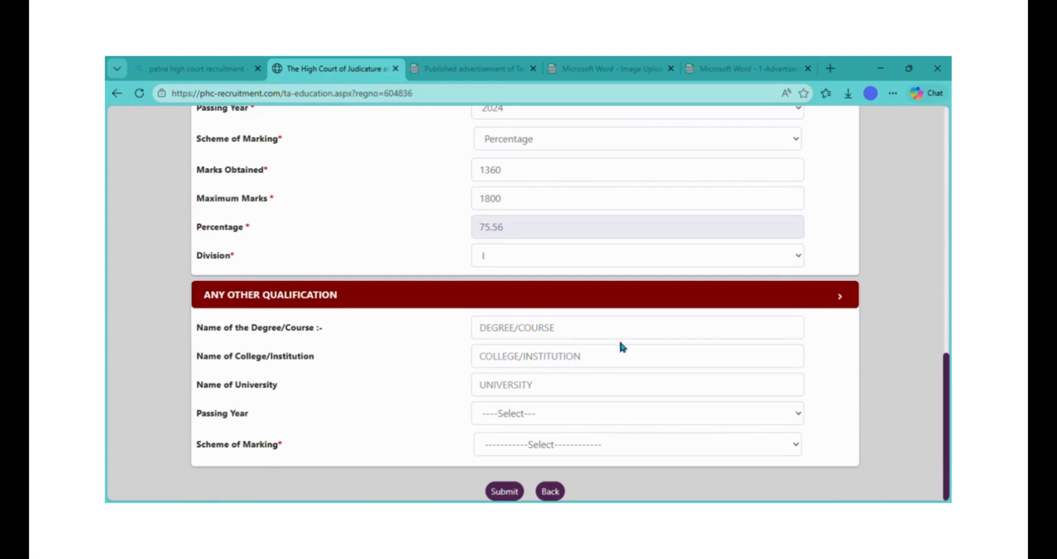
- Enter B S C as the other qualification and submit the education page
left_click(613, 335)
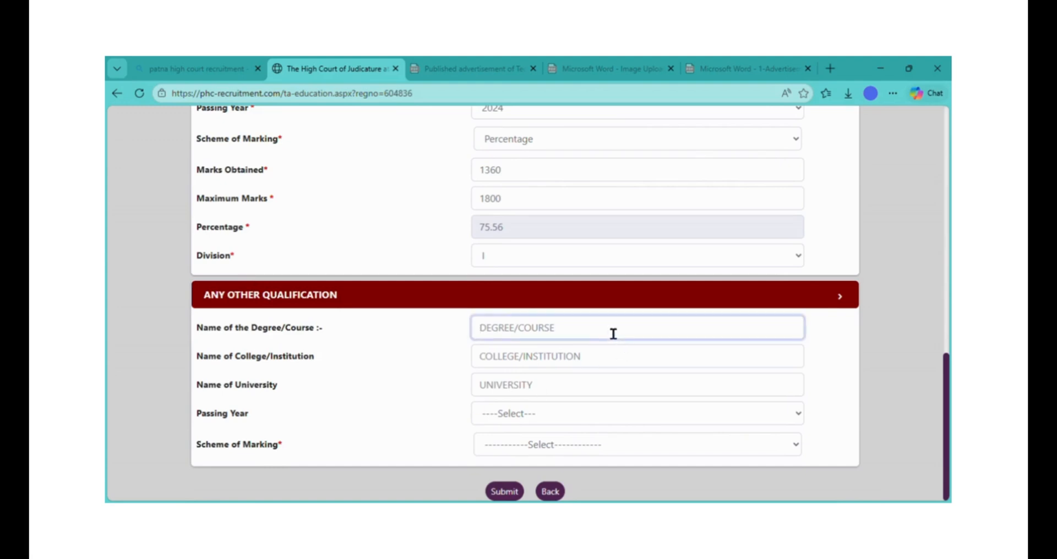
type("B S C")
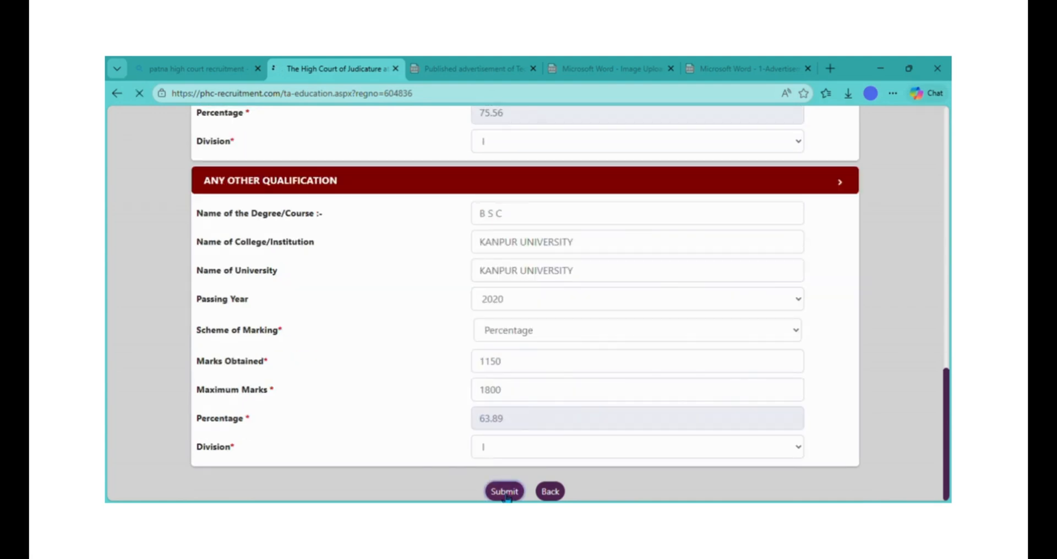
left_click(504, 491)
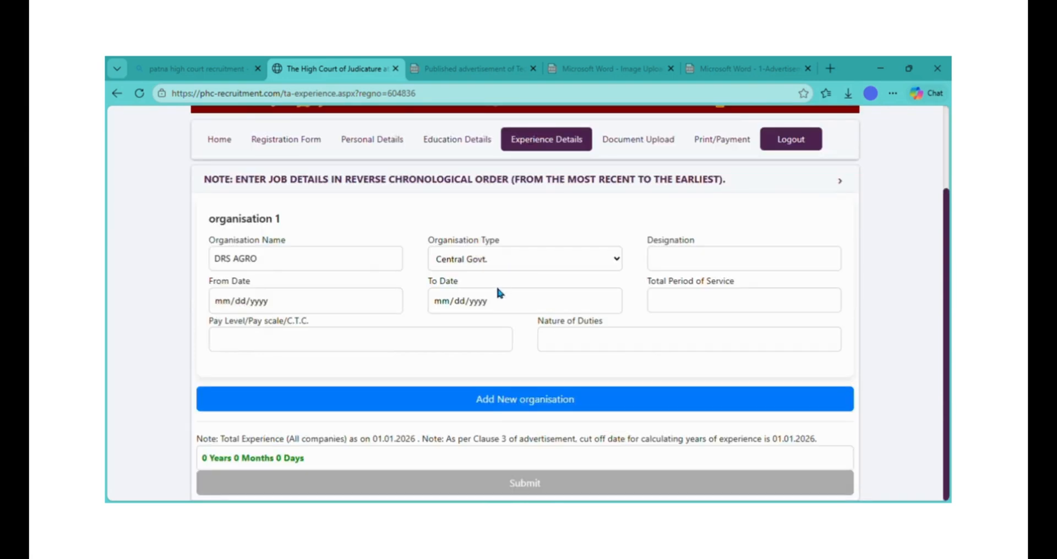
- Enter a Private job as FITER with start date, pay 25000 and duties 'FITER WORKS'
left_click(489, 392)
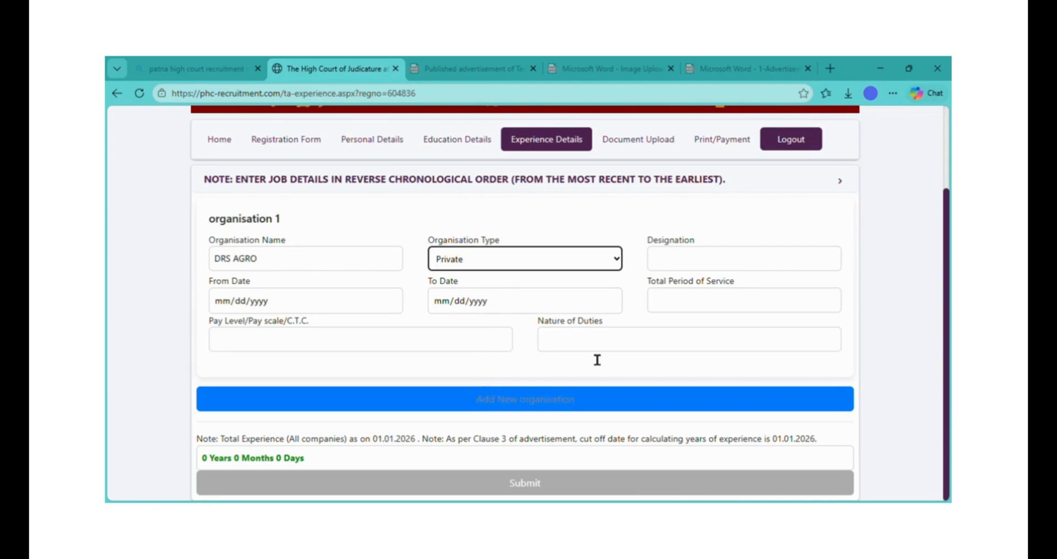
left_click(703, 270)
type("FITER")
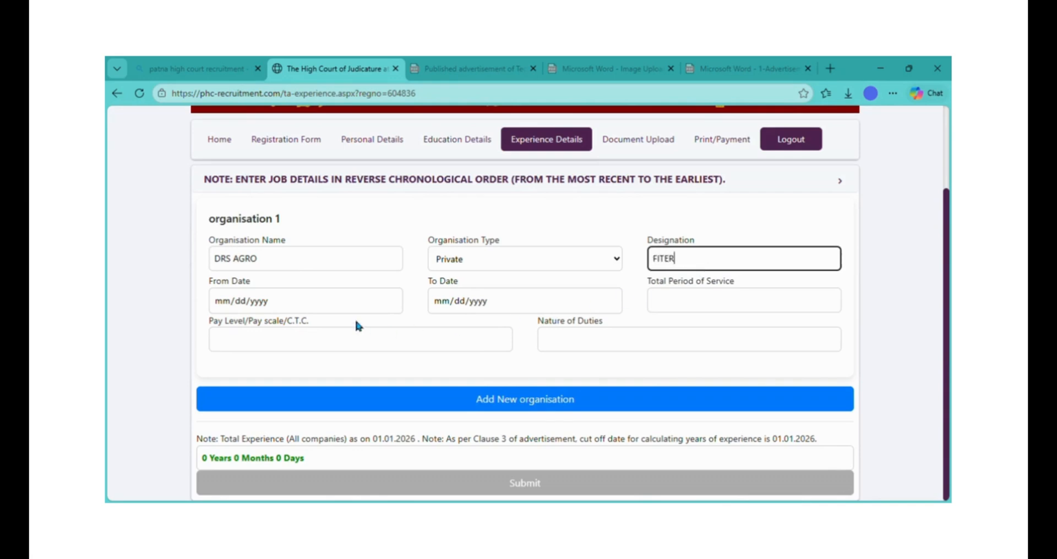
left_click(296, 304)
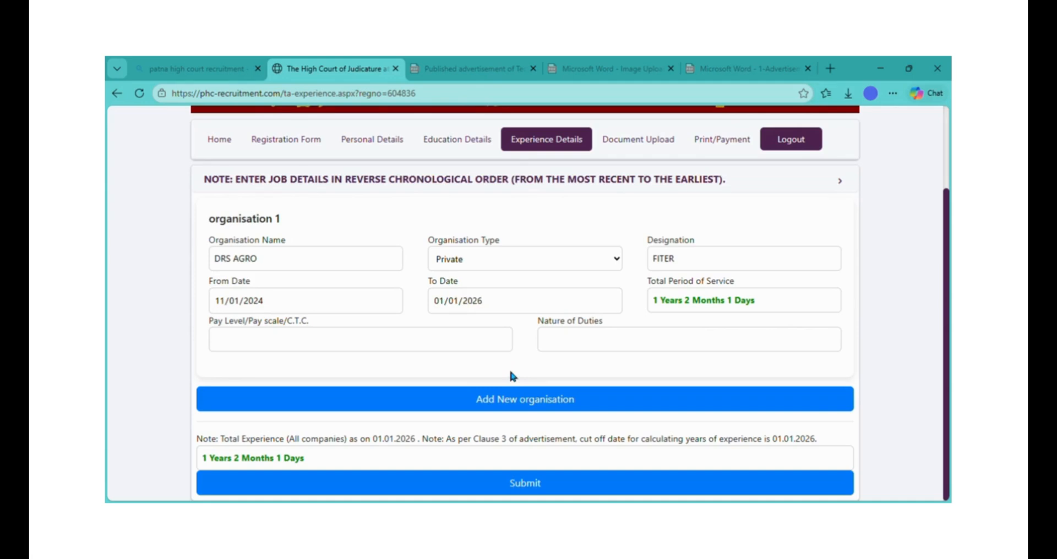
left_click(387, 348)
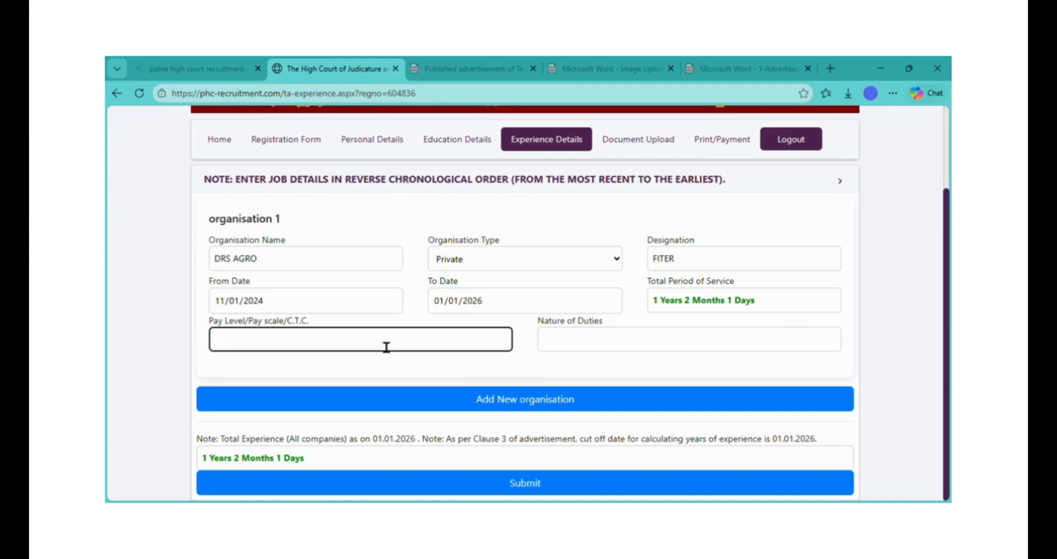
type("25000")
left_click(608, 348)
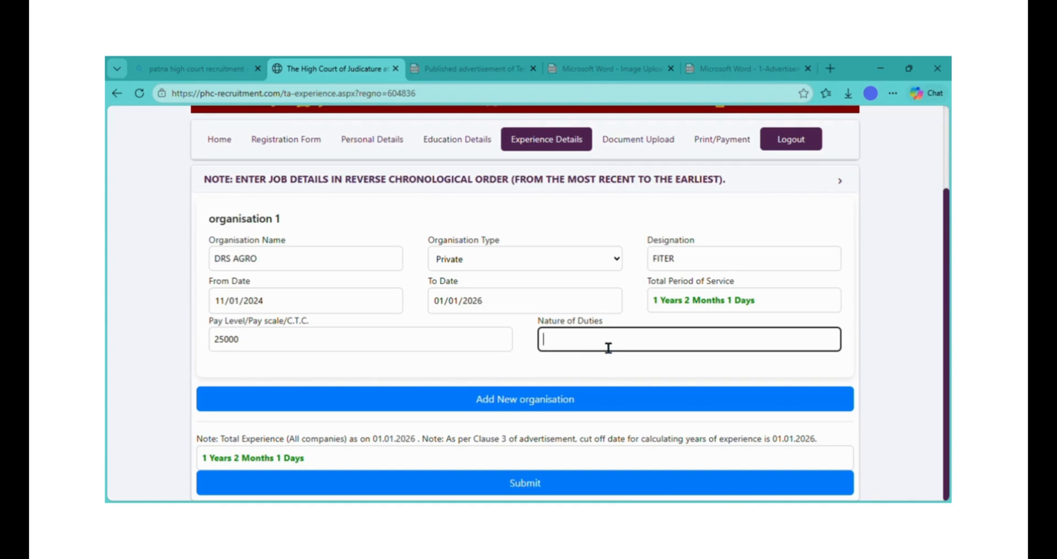
type("FITER WORKS")
- Add the organisation entry to the experience list and submit the experience details
left_click(570, 407)
left_click(570, 400)
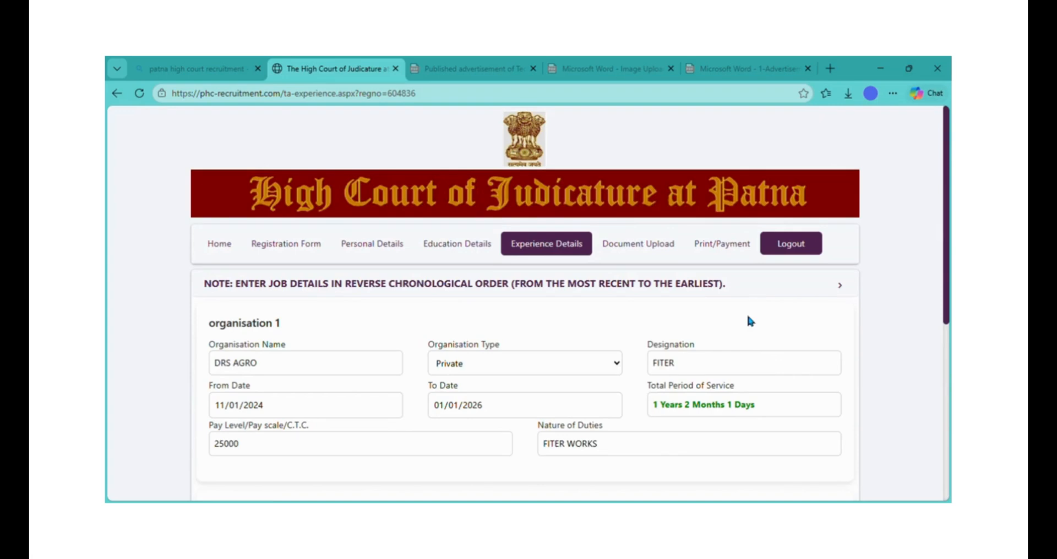
scroll(749, 321, "down", 5)
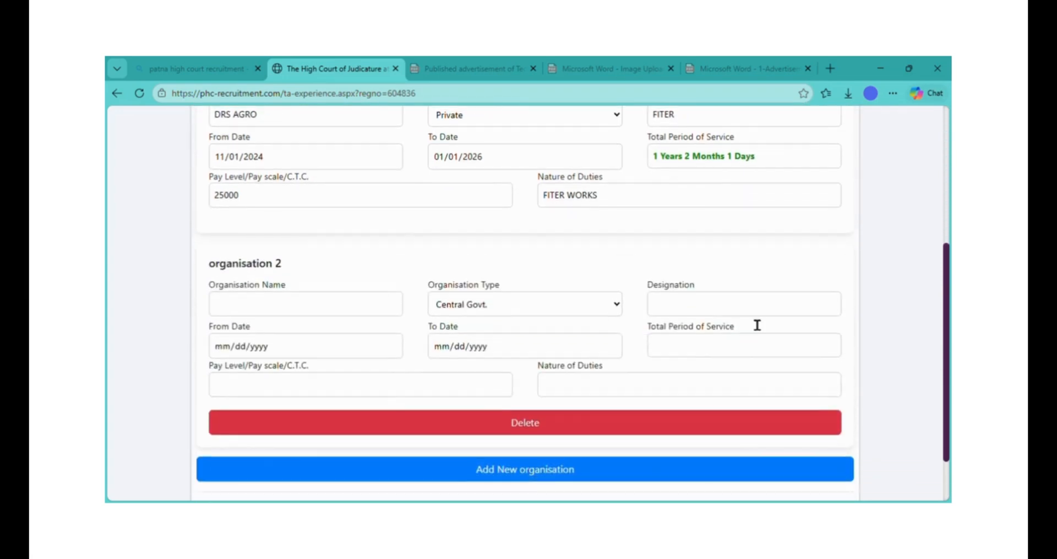
scroll(757, 326, "down", 2)
scroll(756, 326, "up", 5)
scroll(749, 319, "down", 2)
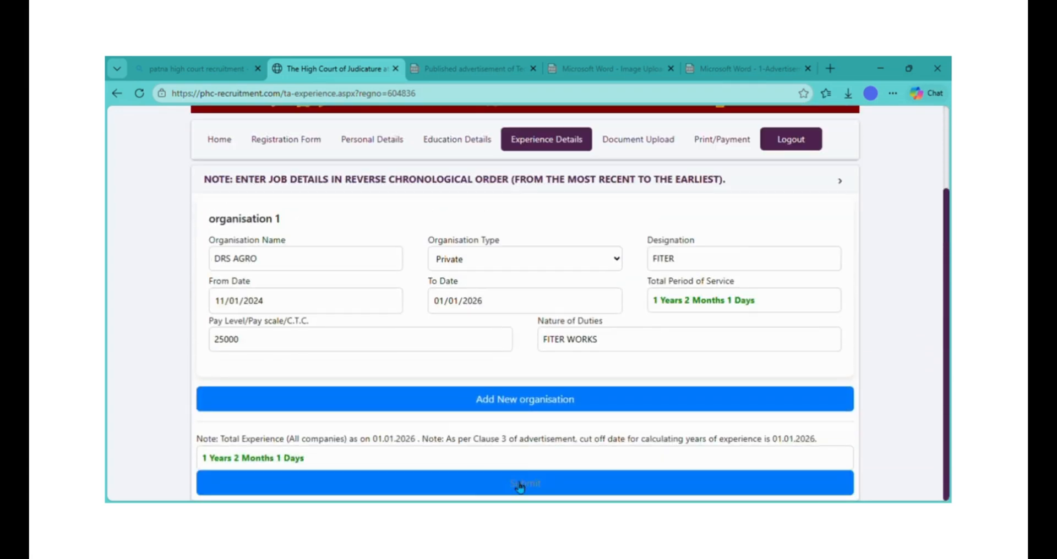
left_click(515, 484)
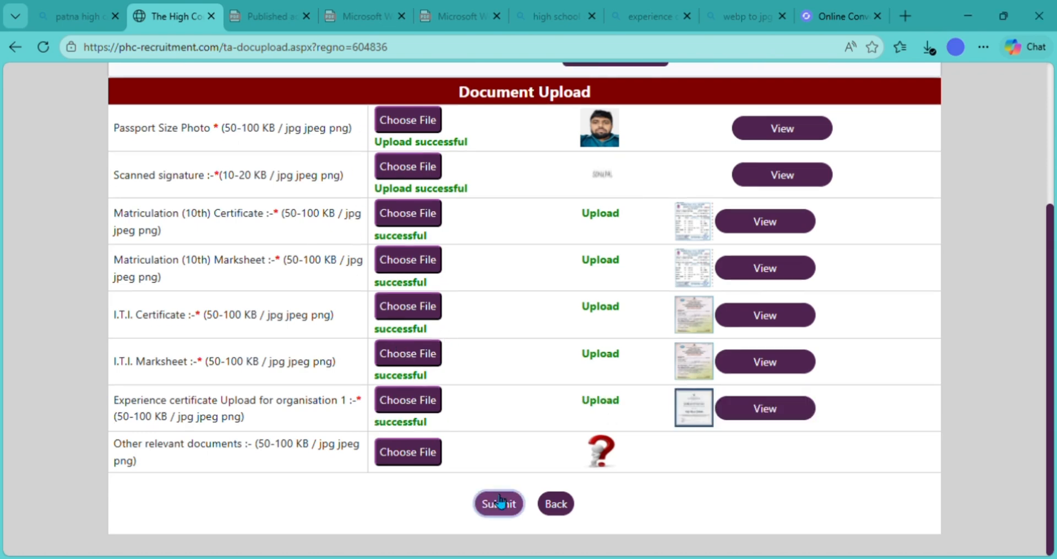
- Submit the uploaded photo, signature and certificates to reach the printable application form
left_click(498, 504)
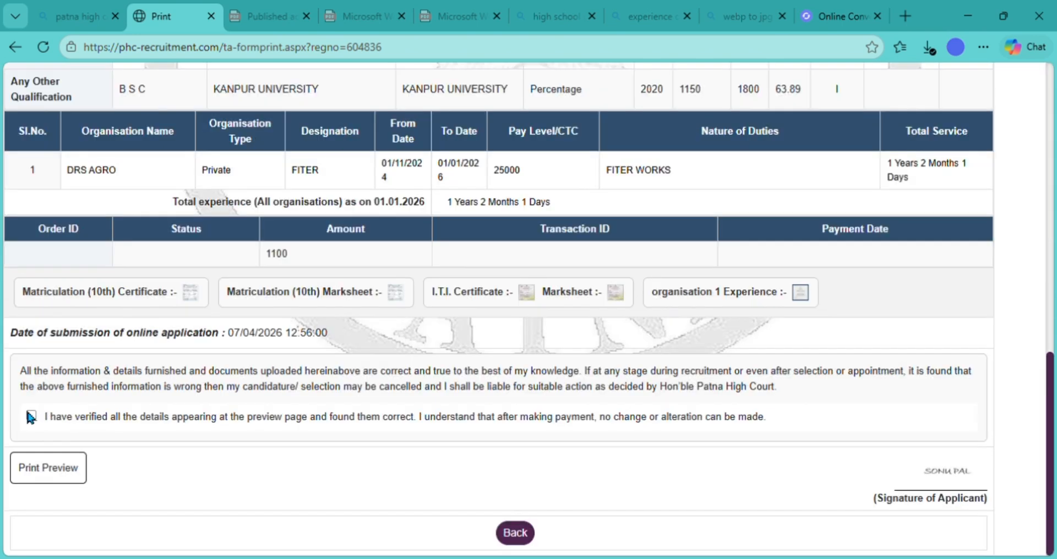
- Confirm all details are verified and proceed to Submit and Pay
left_click(30, 416)
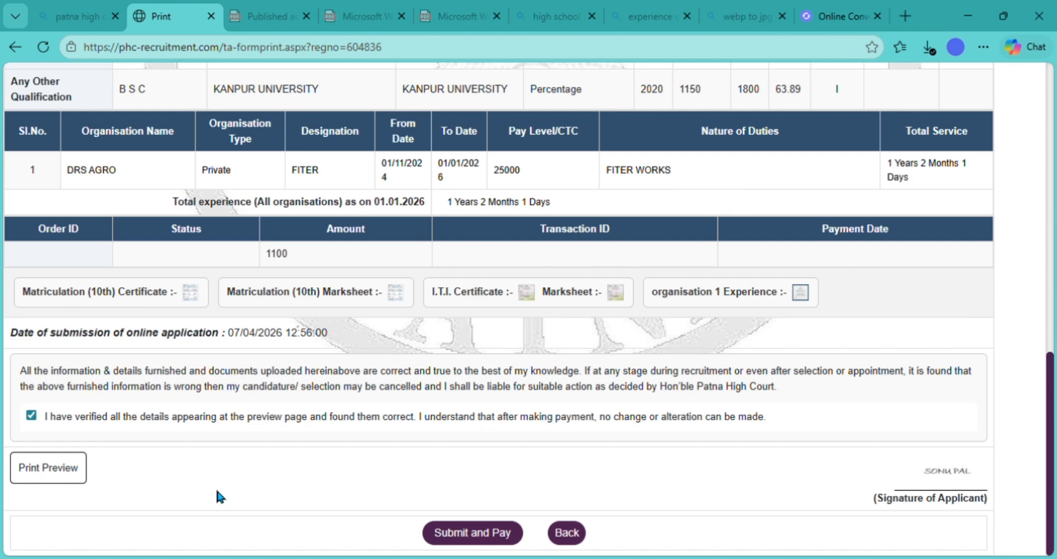
left_click(496, 540)
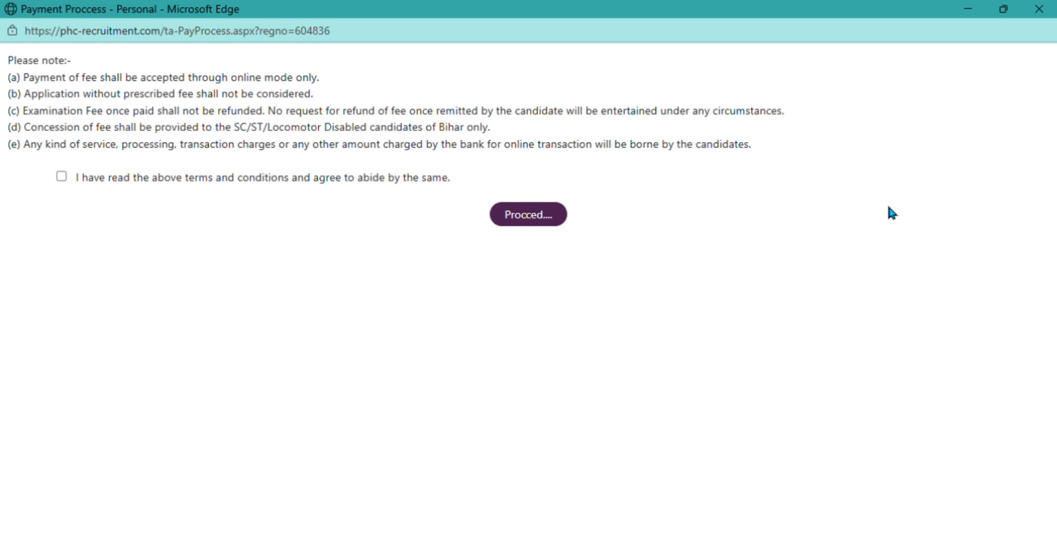
- Agree to the fee terms, open the ₹1,100 PayU checkout, choose Net Banking and view the breakup
left_click(62, 177)
left_click(524, 216)
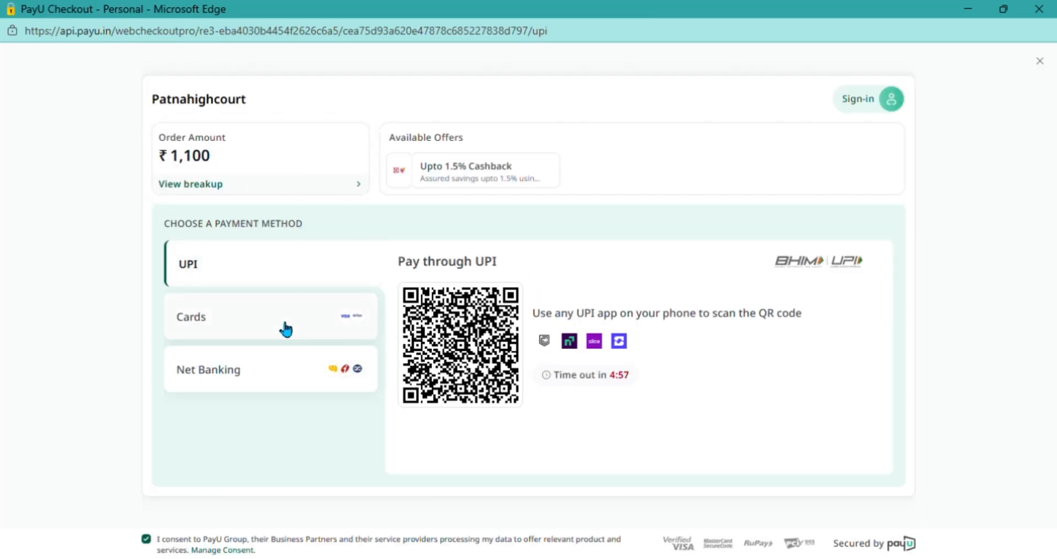
left_click(285, 329)
left_click(291, 377)
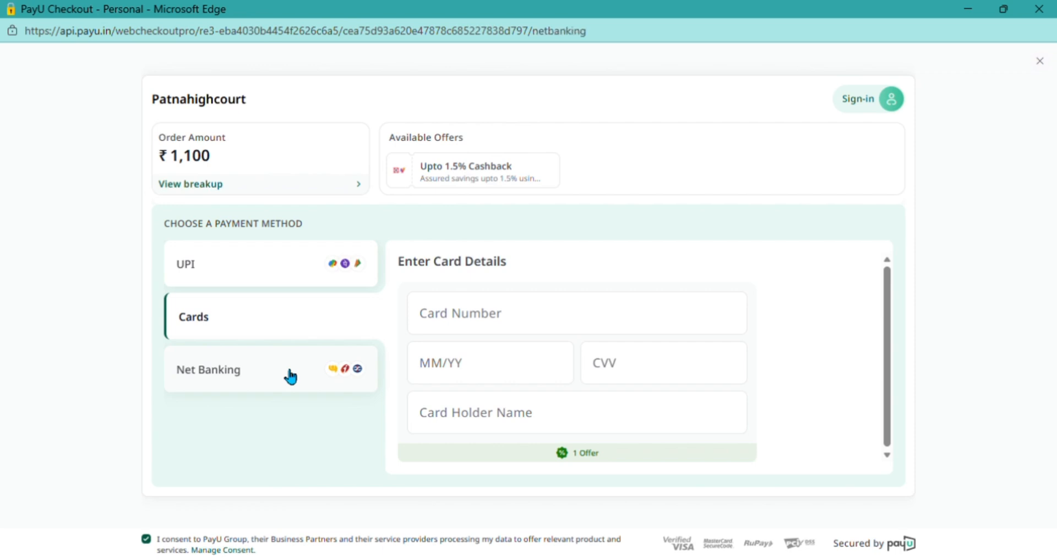
left_click(204, 158)
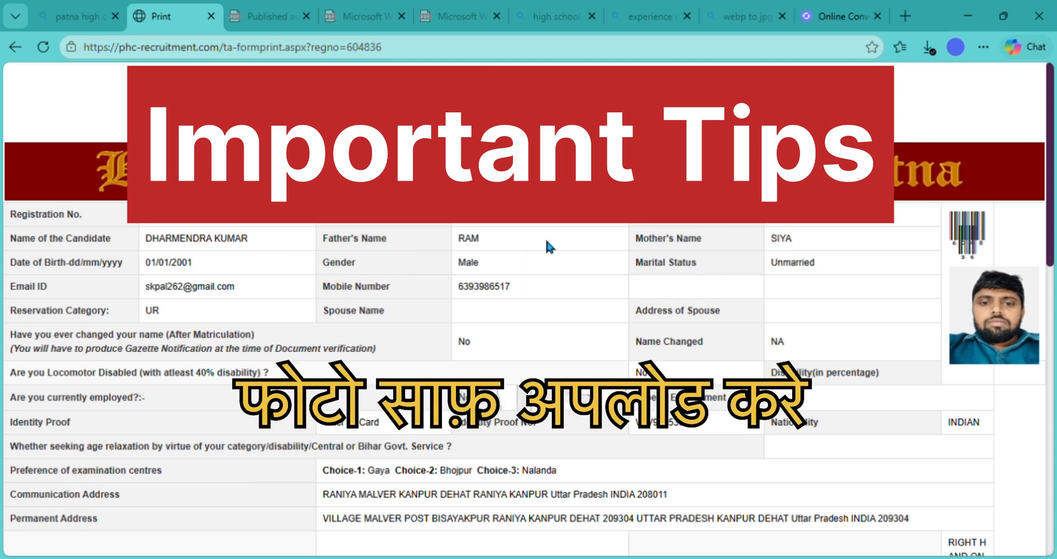
scroll(547, 242, "down", 4)
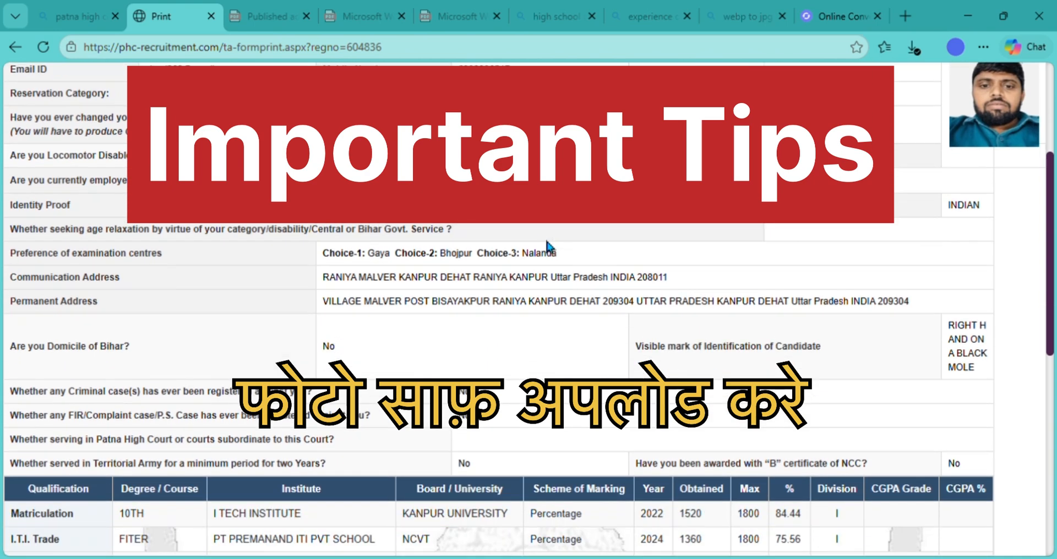
scroll(547, 245, "down", 1)
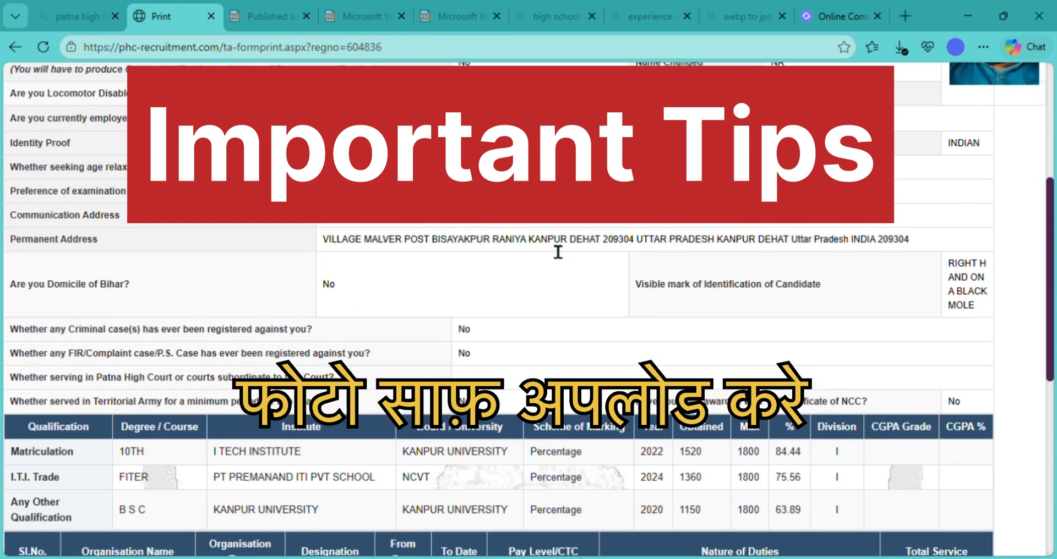
scroll(548, 245, "down", 3)
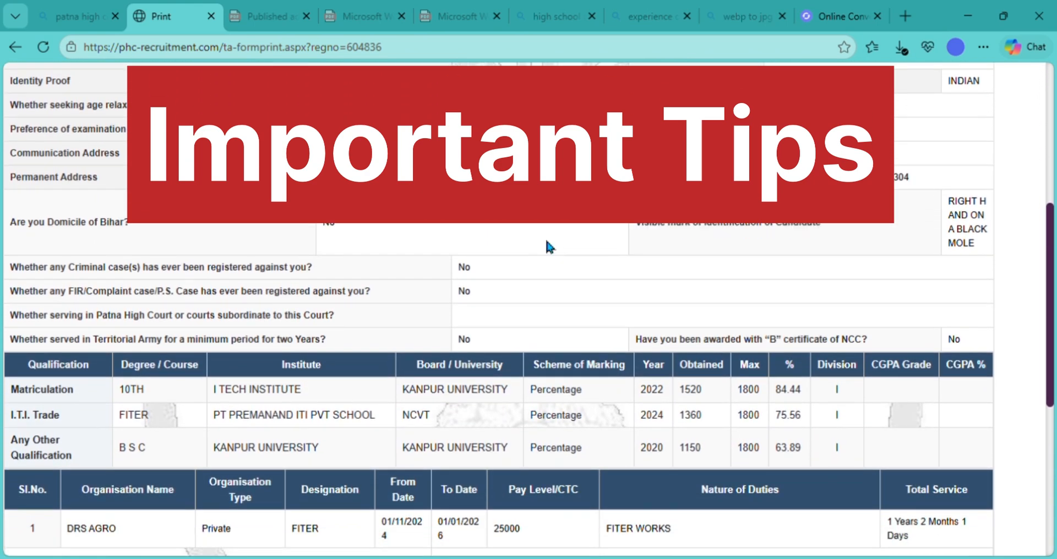
scroll(547, 243, "down", 3)
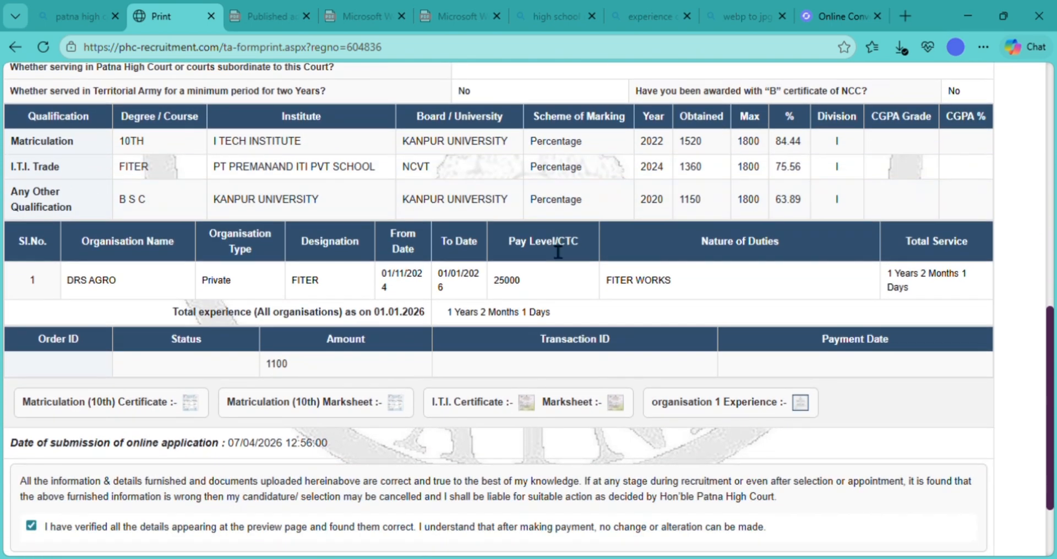
scroll(557, 252, "up", 10)
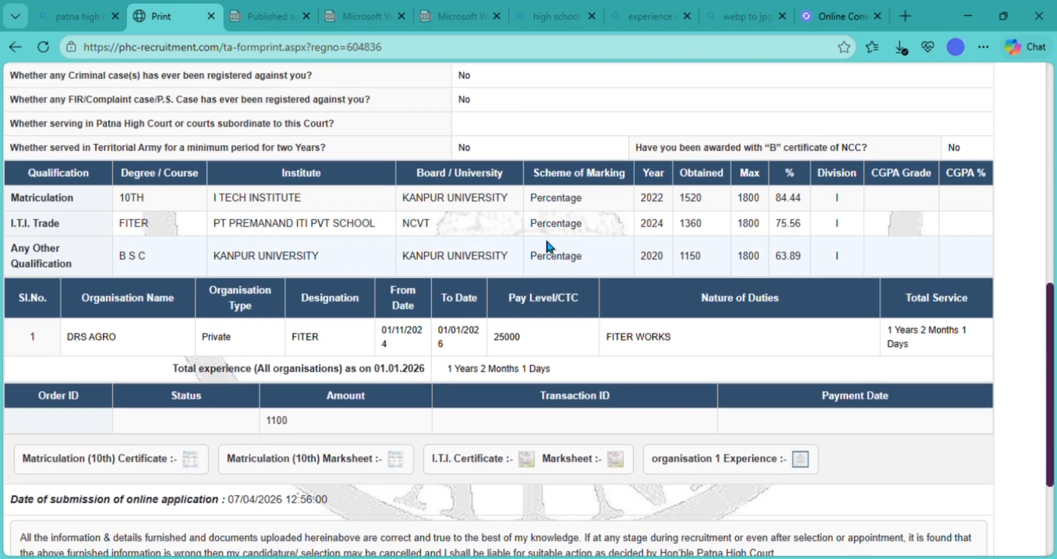